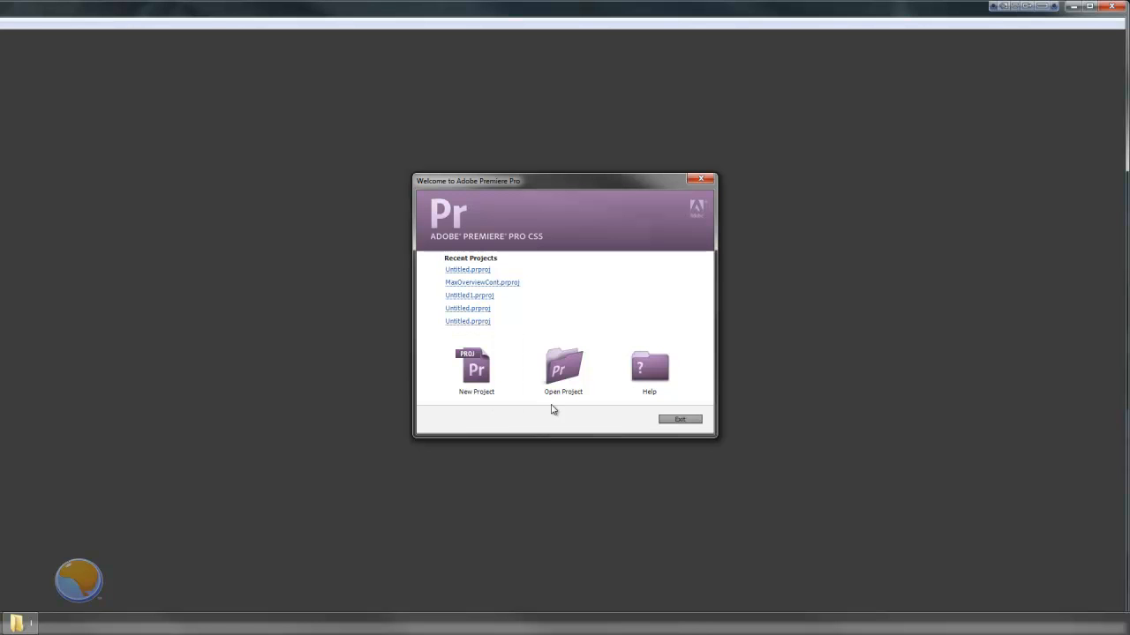
# Create a new project named Sample, stored in the Adobe Premiere folder under Tutorials
pyautogui.click(472, 366)
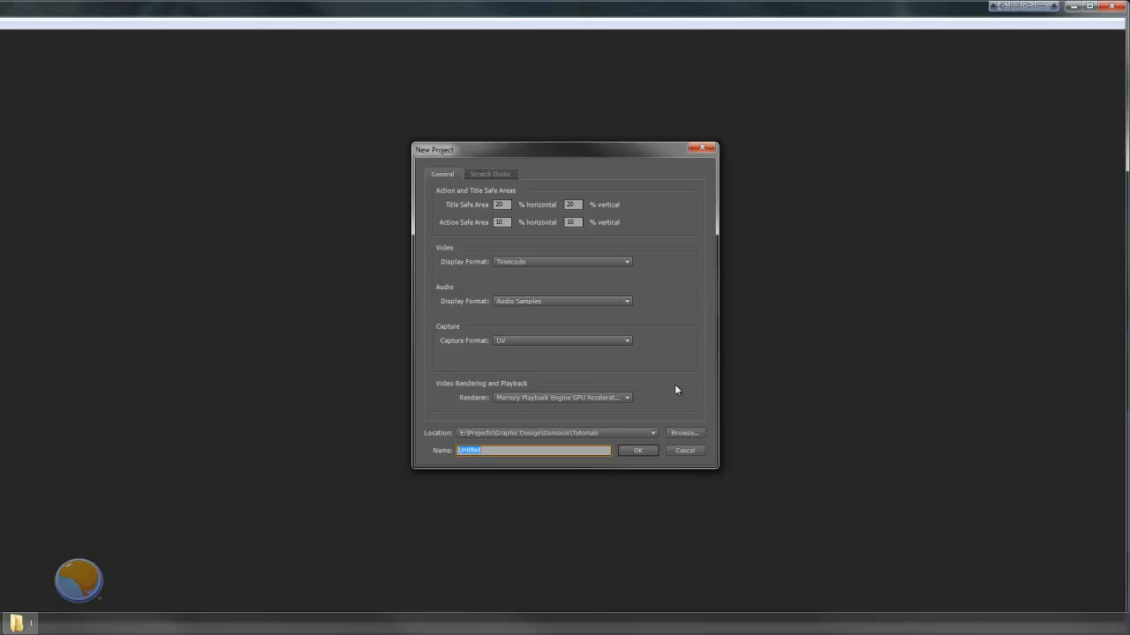
pyautogui.click(680, 434)
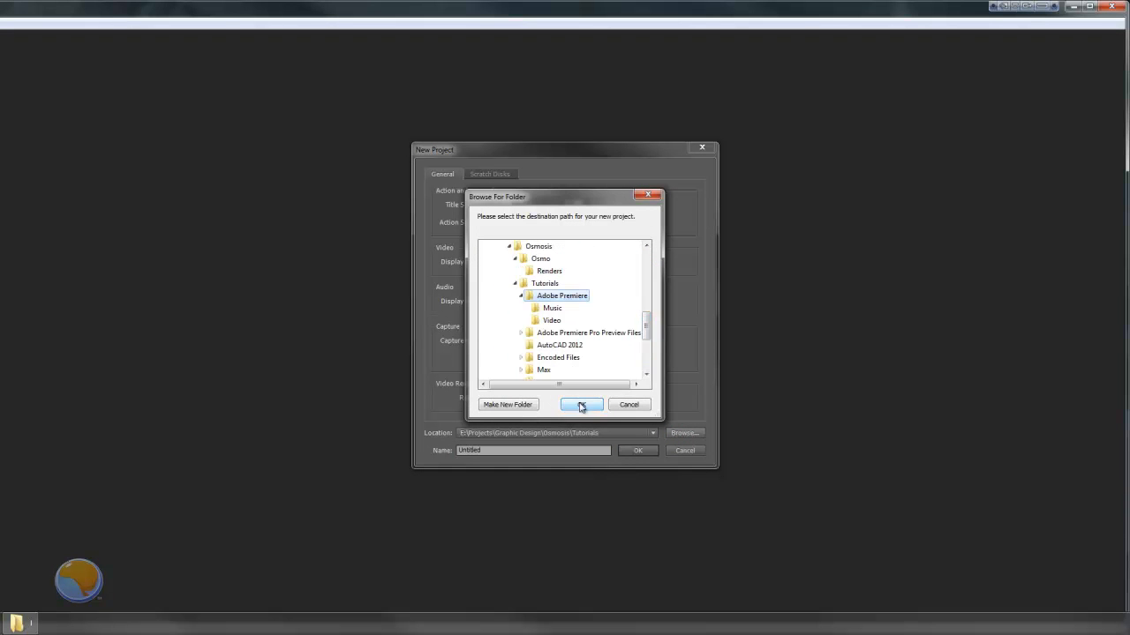
pyautogui.click(583, 405)
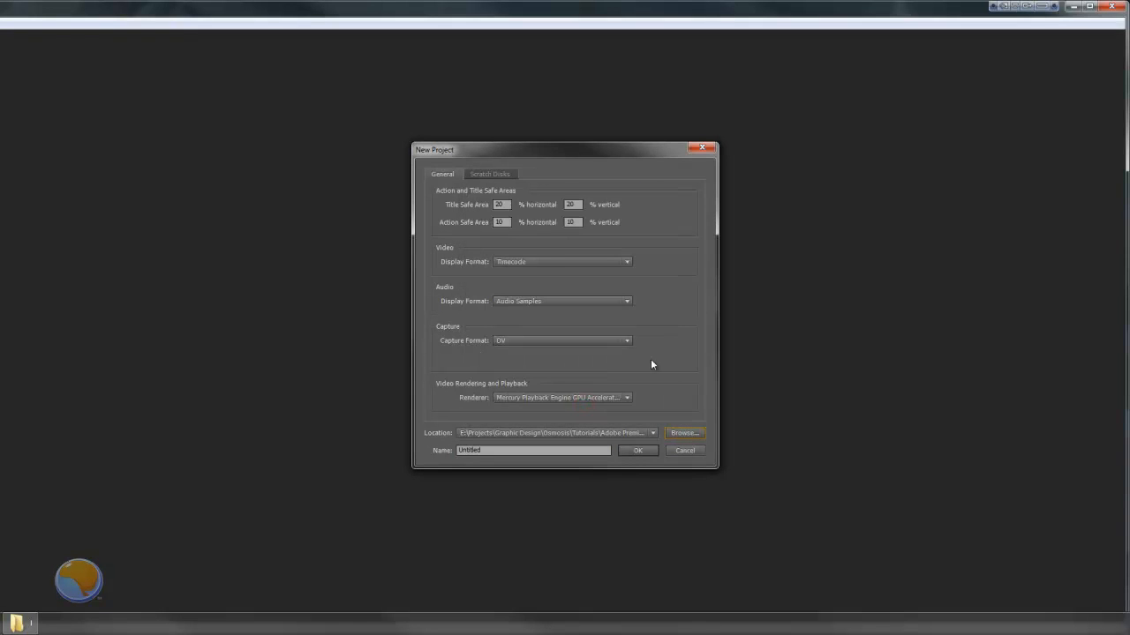
pyautogui.moveTo(485, 451); pyautogui.dragTo(455, 453)
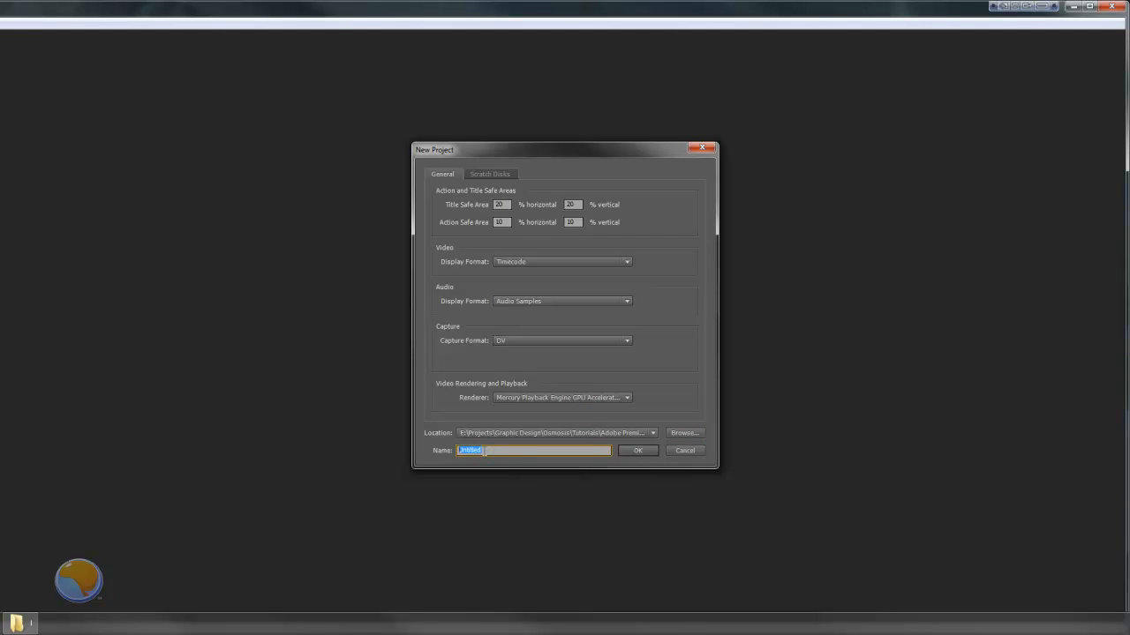
pyautogui.write('Sample')
pyautogui.click(638, 451)
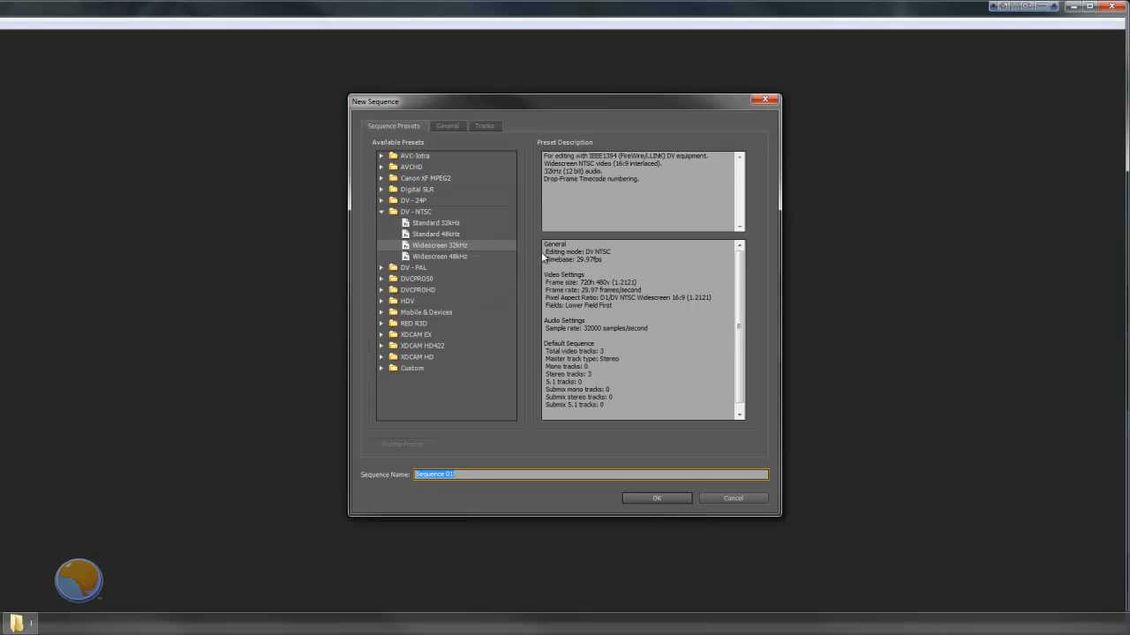
# Create the first sequence with the Desktop editing mode and a 32000 Hz audio sample rate
pyautogui.click(446, 125)
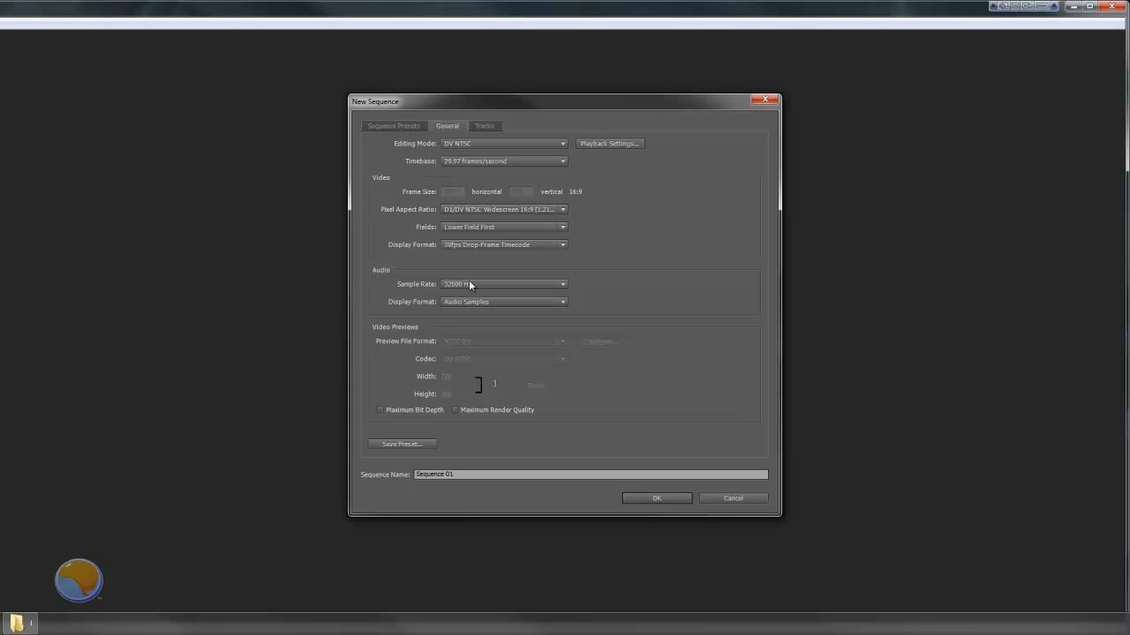
pyautogui.click(563, 144)
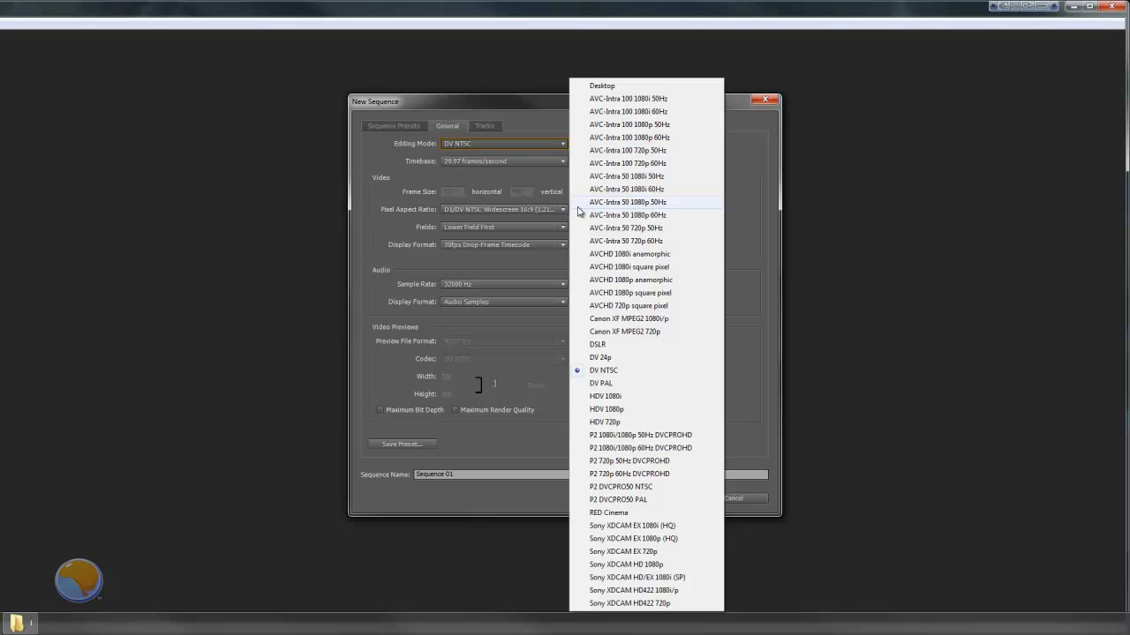
pyautogui.click(603, 84)
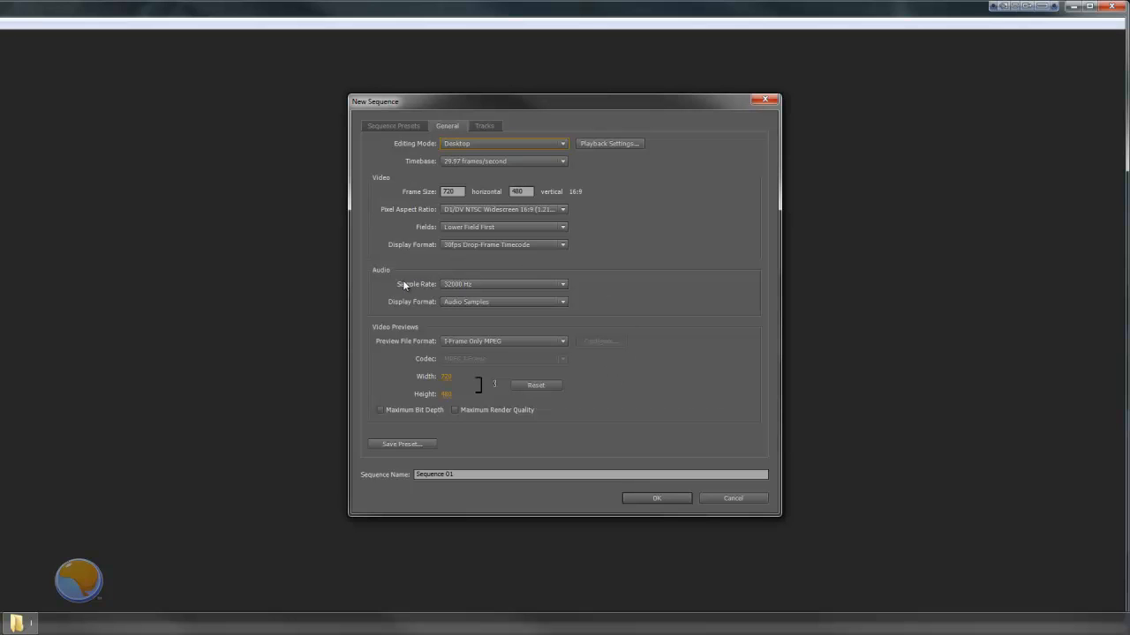
pyautogui.click(564, 285)
pyautogui.click(619, 280)
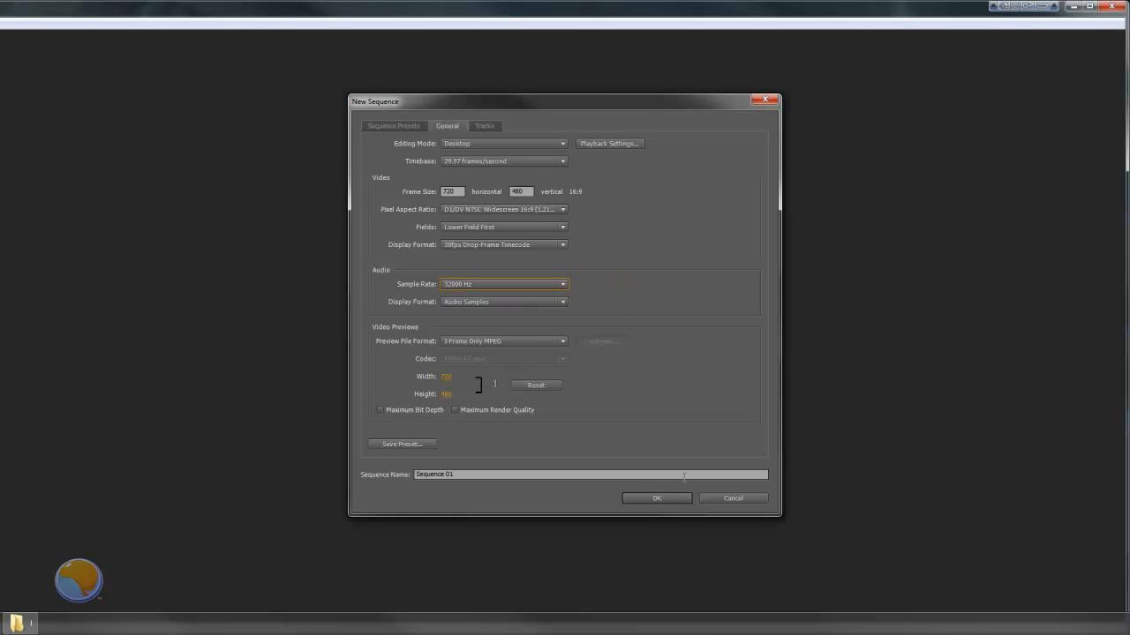
pyautogui.click(658, 498)
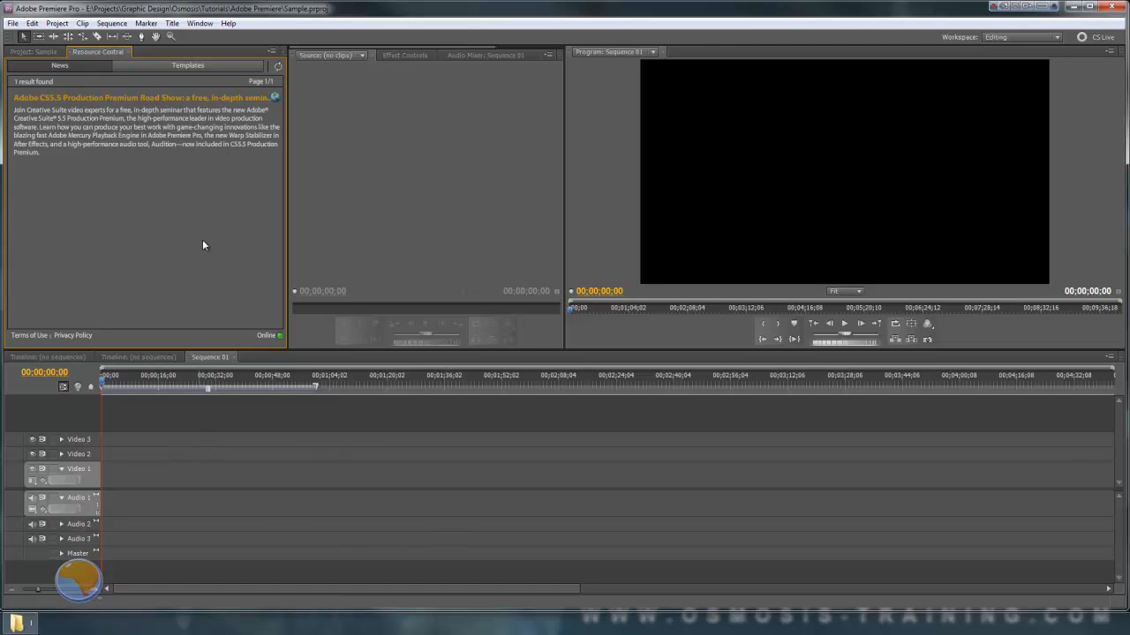
# Examine the Audio Mixer and the Effect Controls for the empty sequence
pyautogui.click(404, 57)
pyautogui.click(492, 55)
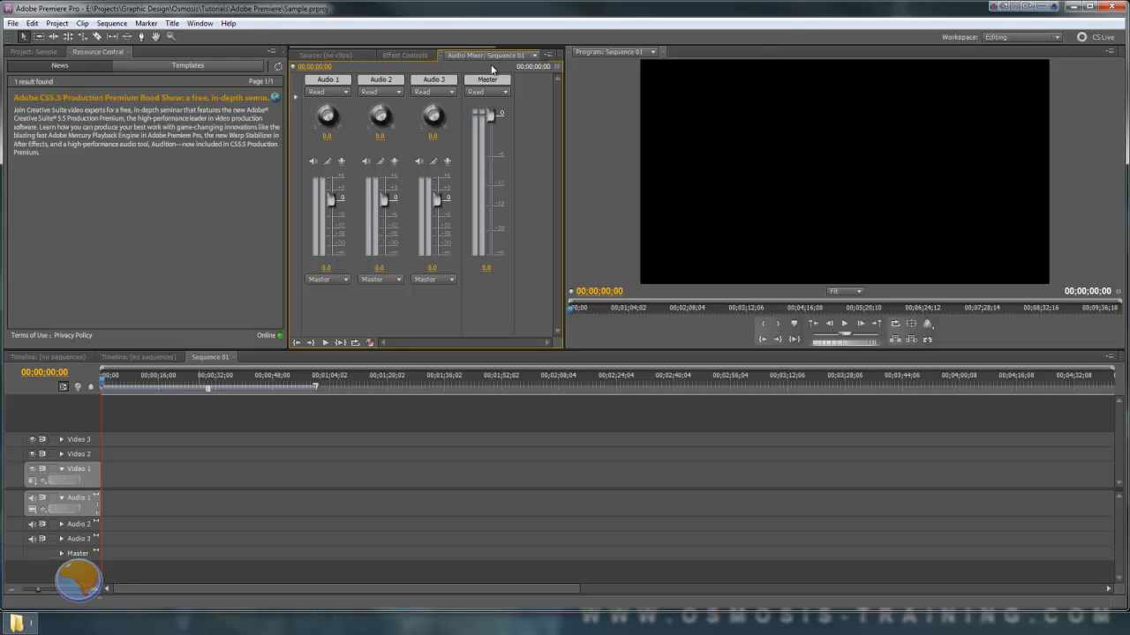
pyautogui.click(404, 55)
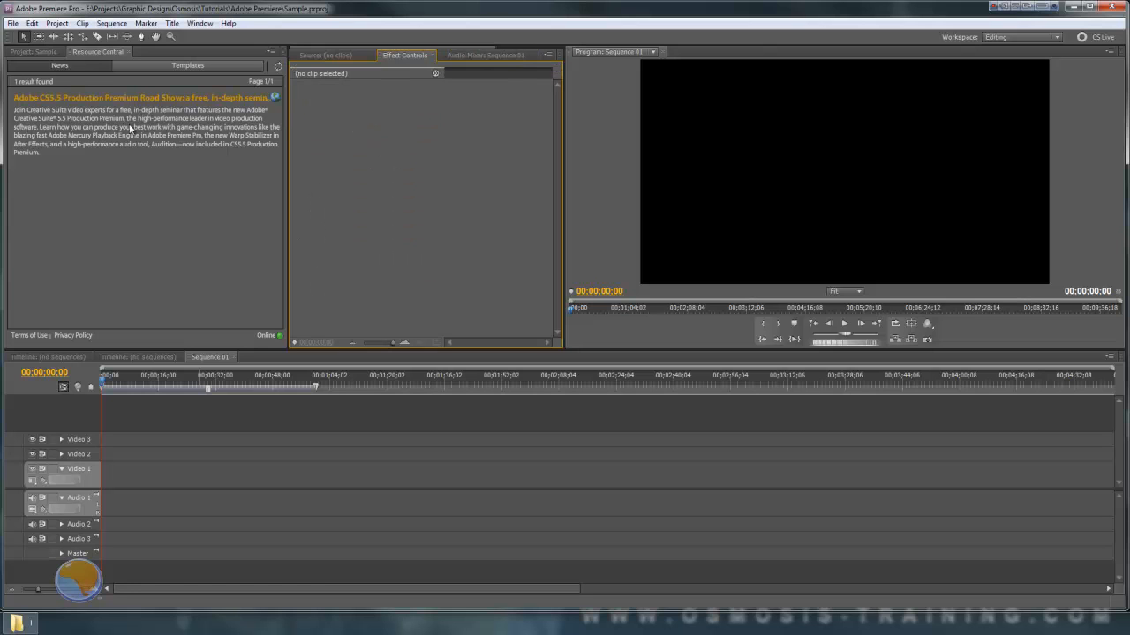
# Import Airplane Ride_clouds.3GP and Utah 2010_Bear Lake.3GP from the Video folder into the project
pyautogui.click(31, 53)
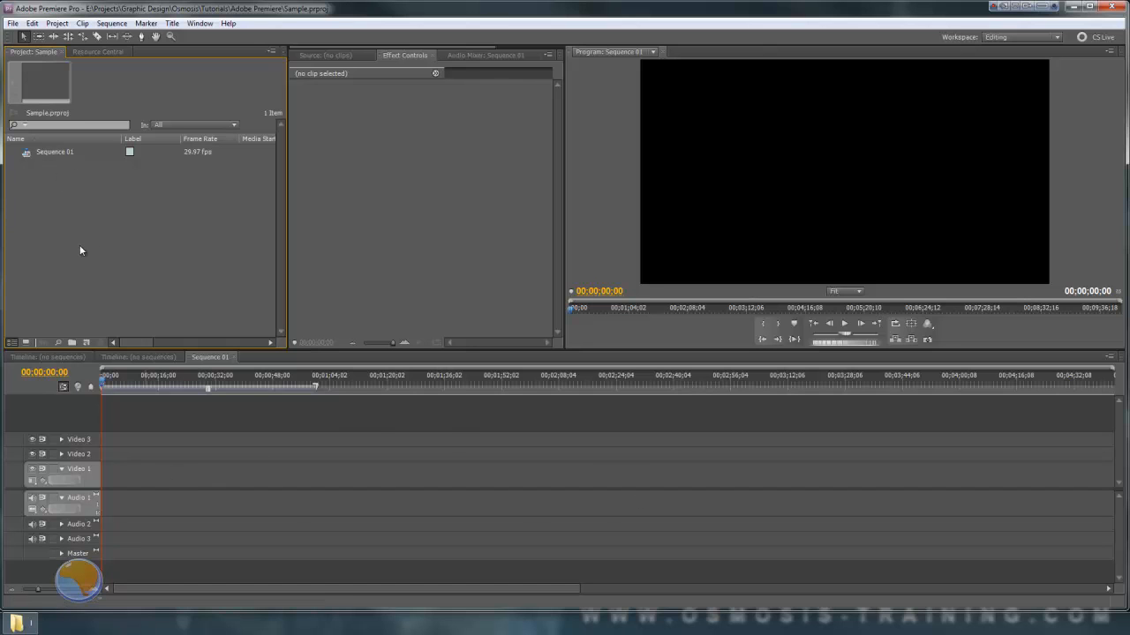
pyautogui.rightClick(42, 191)
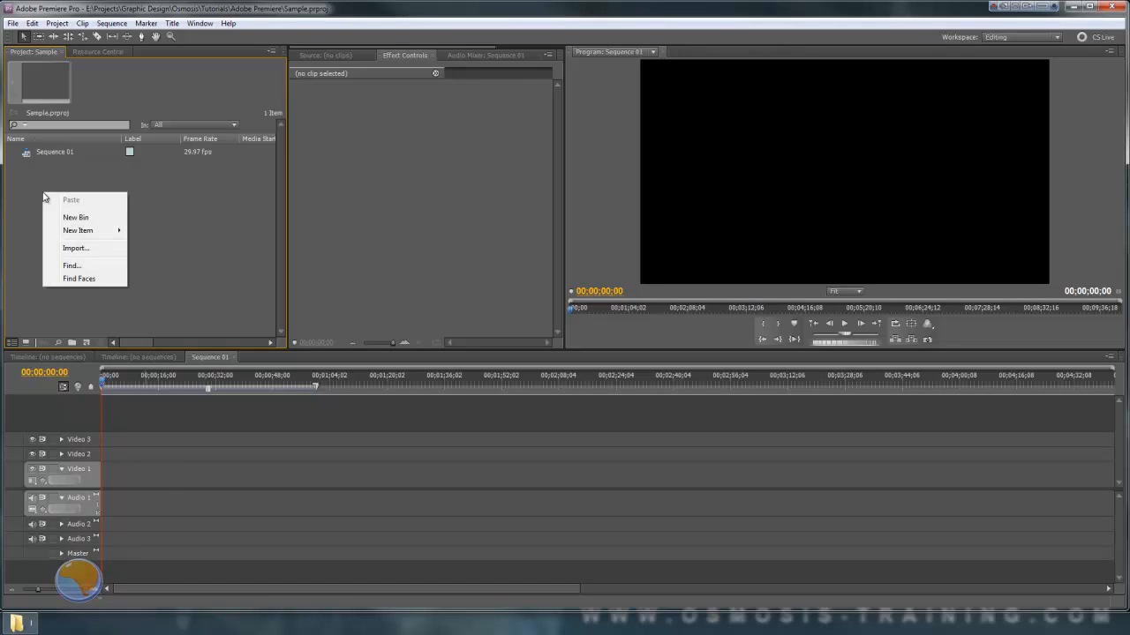
pyautogui.click(26, 186)
pyautogui.rightClick(35, 186)
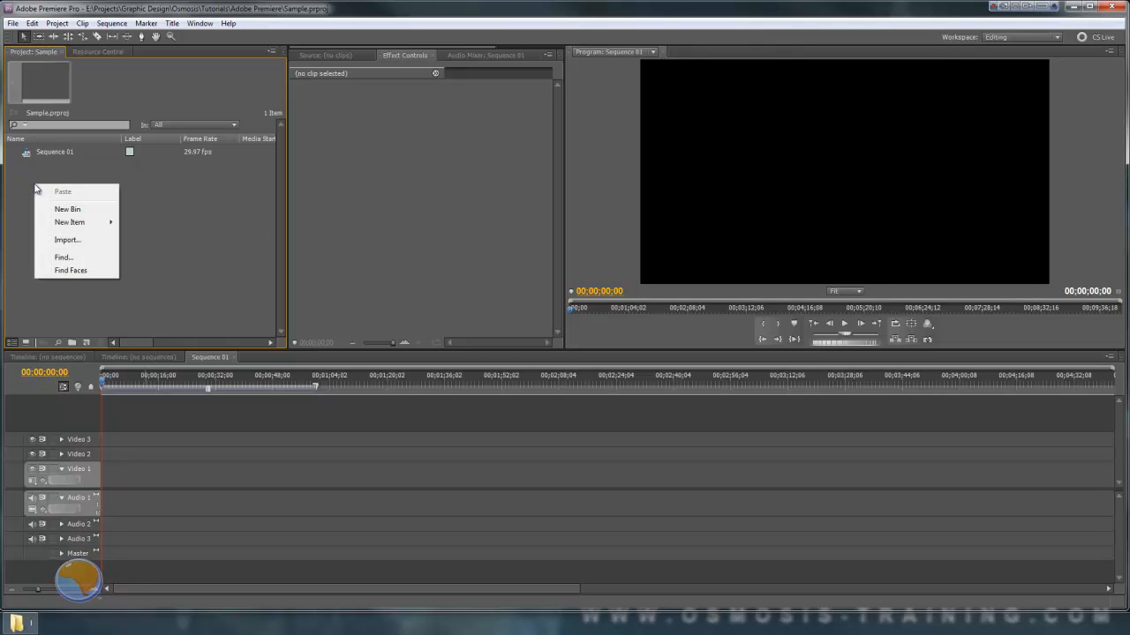
pyautogui.click(76, 243)
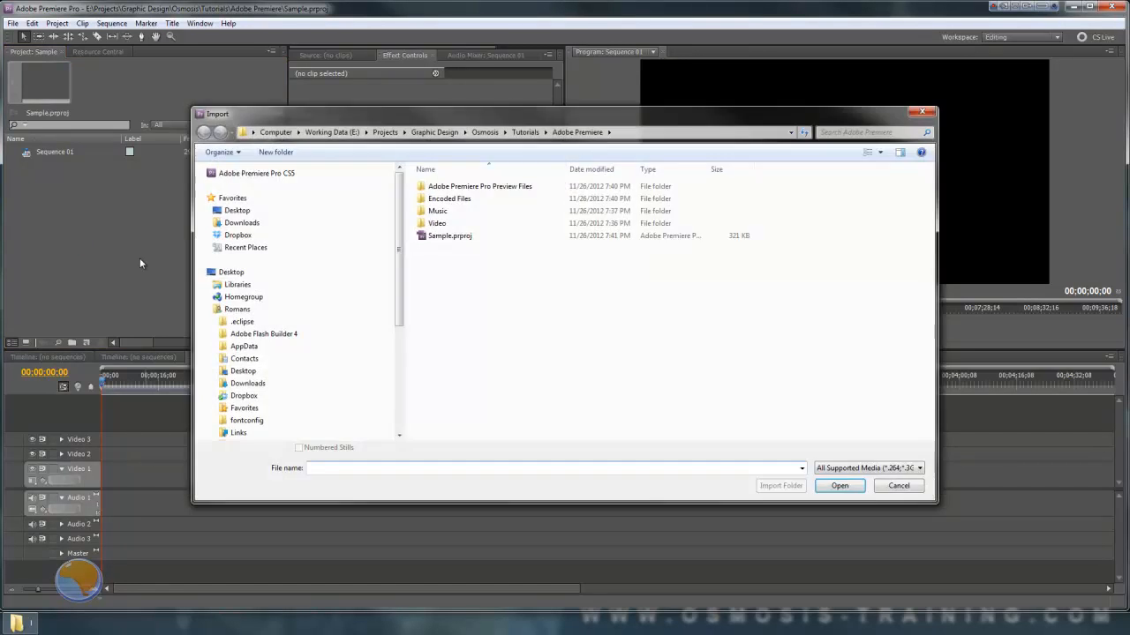
pyautogui.scroll(-5, 396, 275)
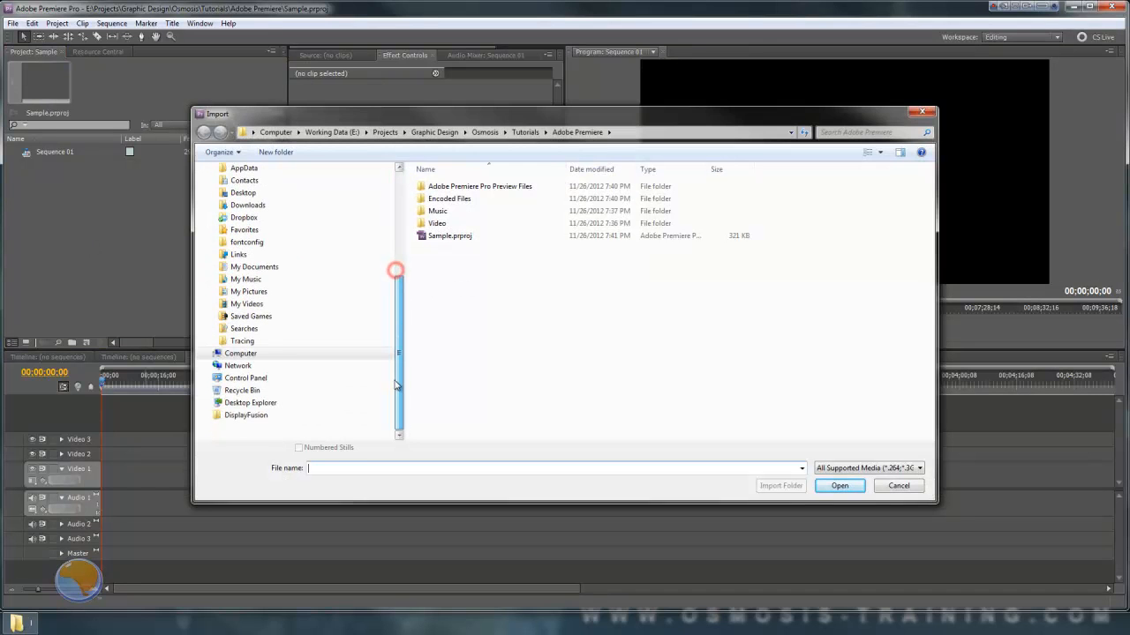
pyautogui.click(211, 355)
pyautogui.click(209, 354)
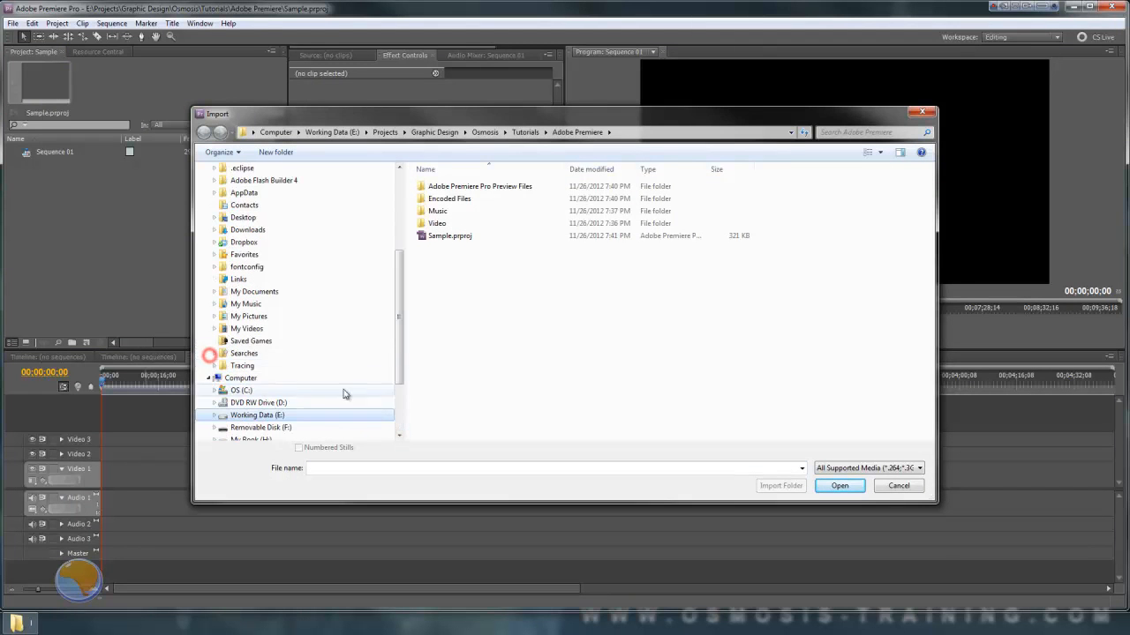
pyautogui.scroll(-2, 396, 340)
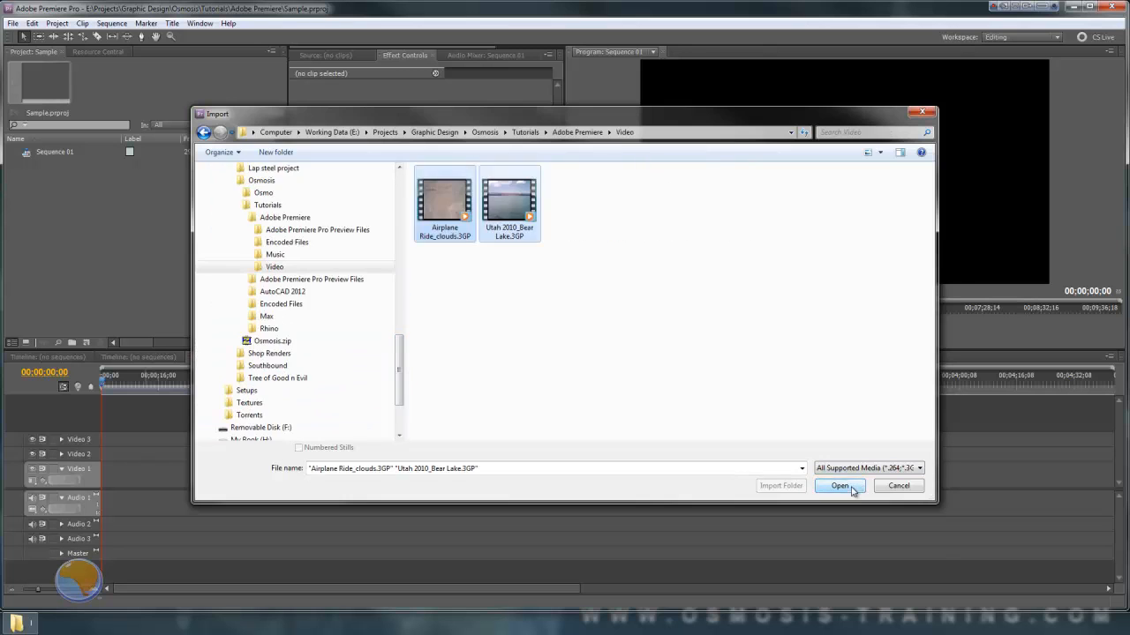
pyautogui.click(840, 485)
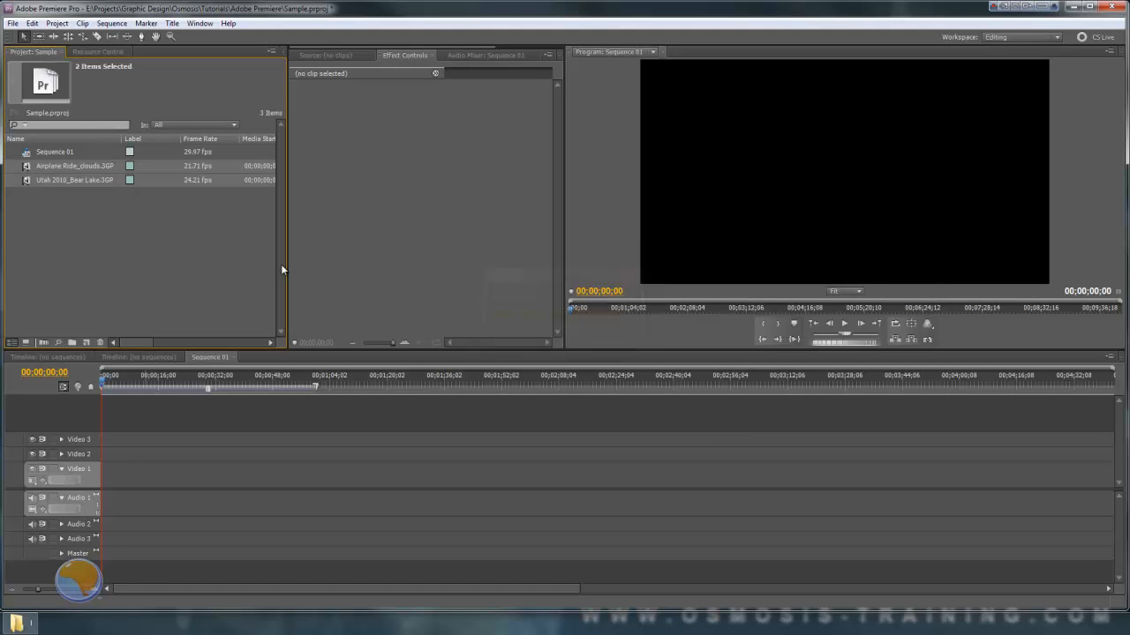
# Import the music file Airview.mp3 into the project
pyautogui.click(132, 239)
pyautogui.rightClick(115, 210)
pyautogui.click(109, 265)
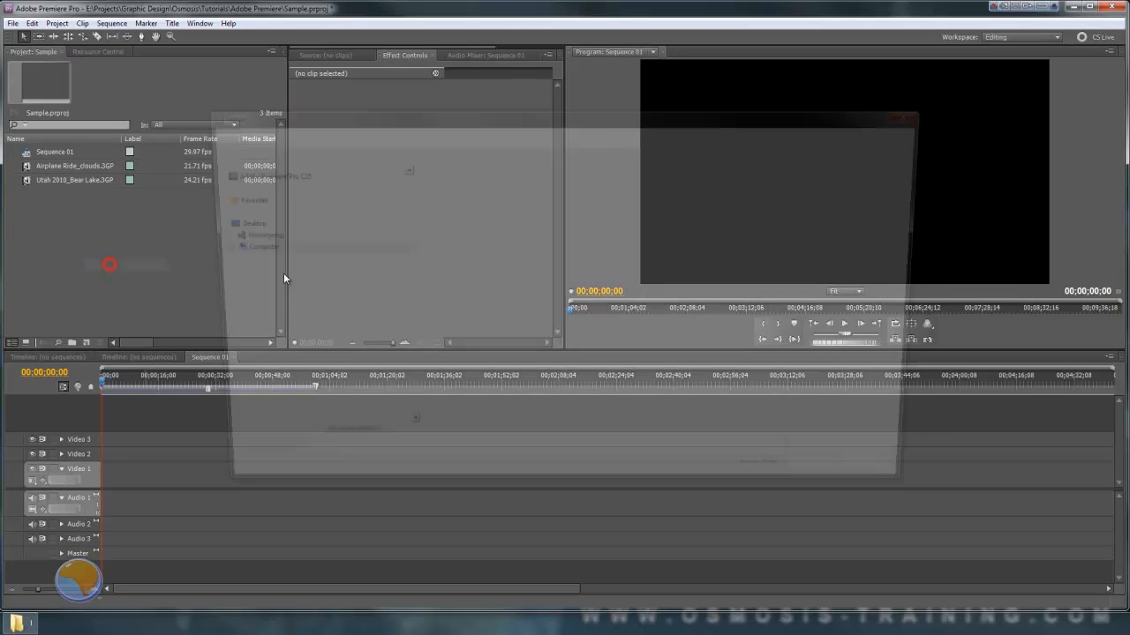
pyautogui.click(920, 468)
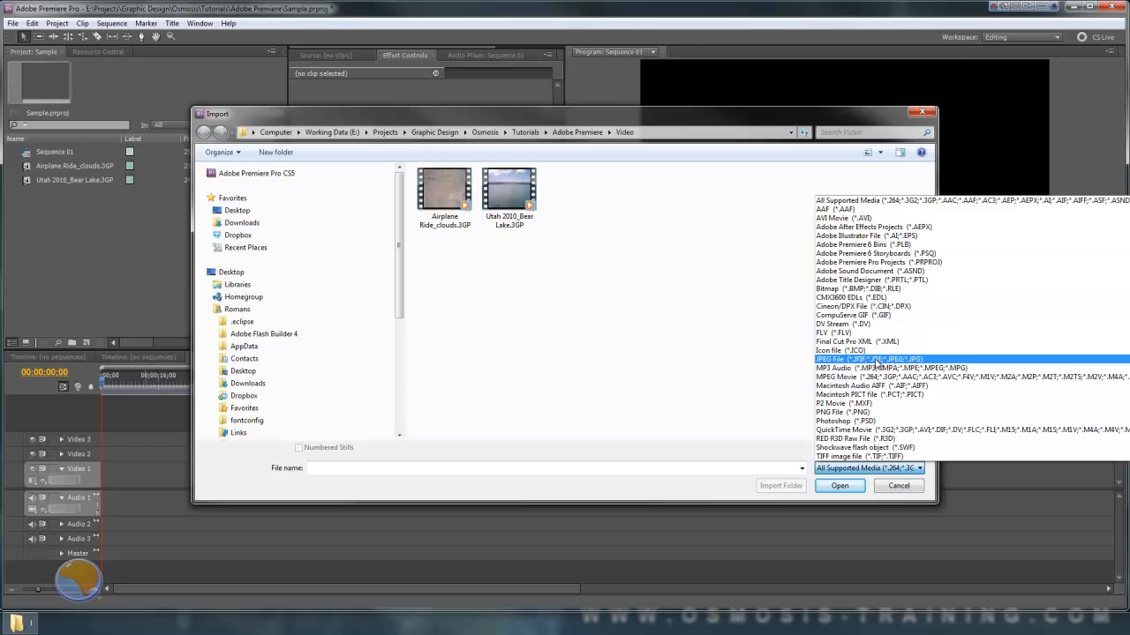
pyautogui.click(740, 360)
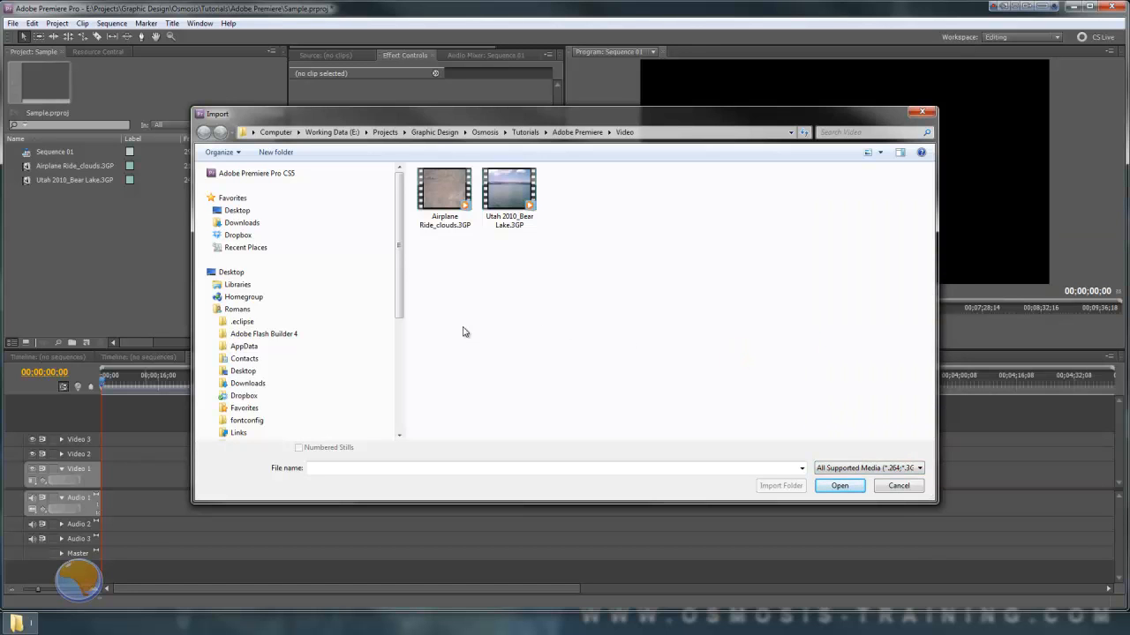
pyautogui.moveTo(394, 287); pyautogui.dragTo(405, 398)
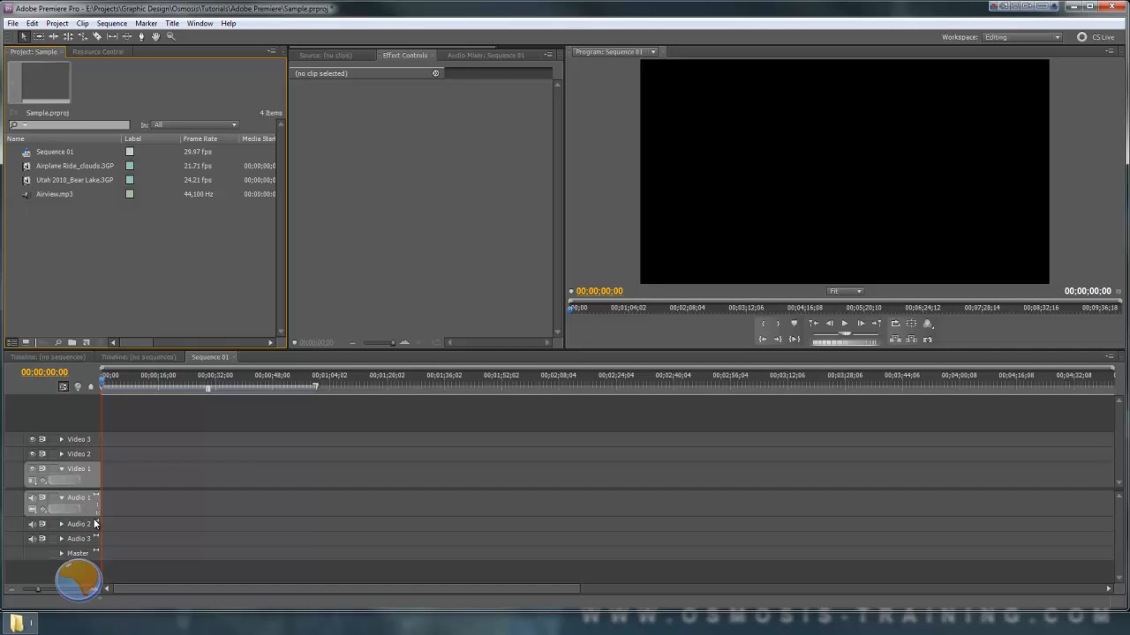
# Place the Airplane Ride_clouds.3GP clip at the start of the Video 1 track
pyautogui.click(57, 172)
pyautogui.click(32, 250)
pyautogui.click(34, 165)
pyautogui.moveTo(70, 246); pyautogui.dragTo(109, 482)
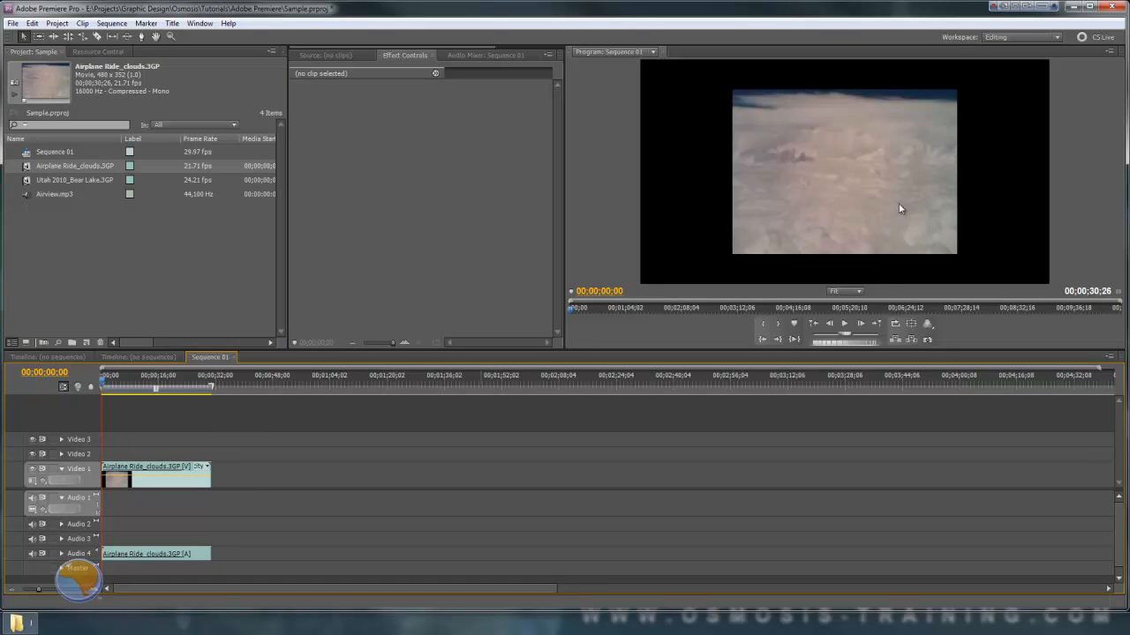
# Place Utah 2010_Bear Lake.3GP on Video 2, overlapping the end of the airplane clip, and expand that track
pyautogui.click(52, 185)
pyautogui.moveTo(26, 184); pyautogui.dragTo(199, 466)
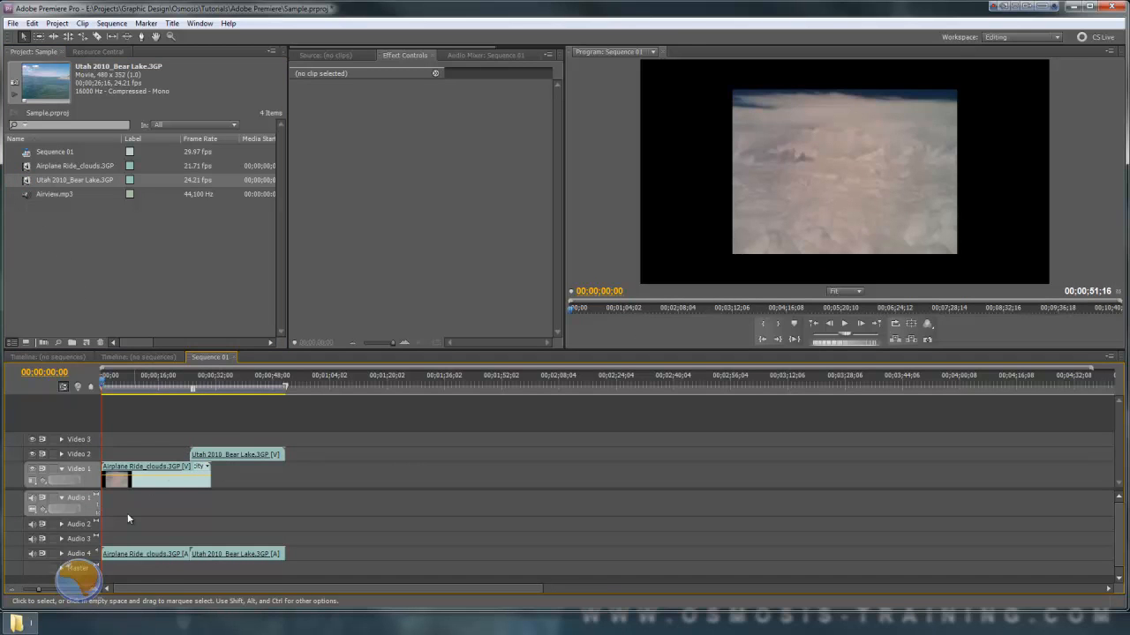
pyautogui.click(60, 455)
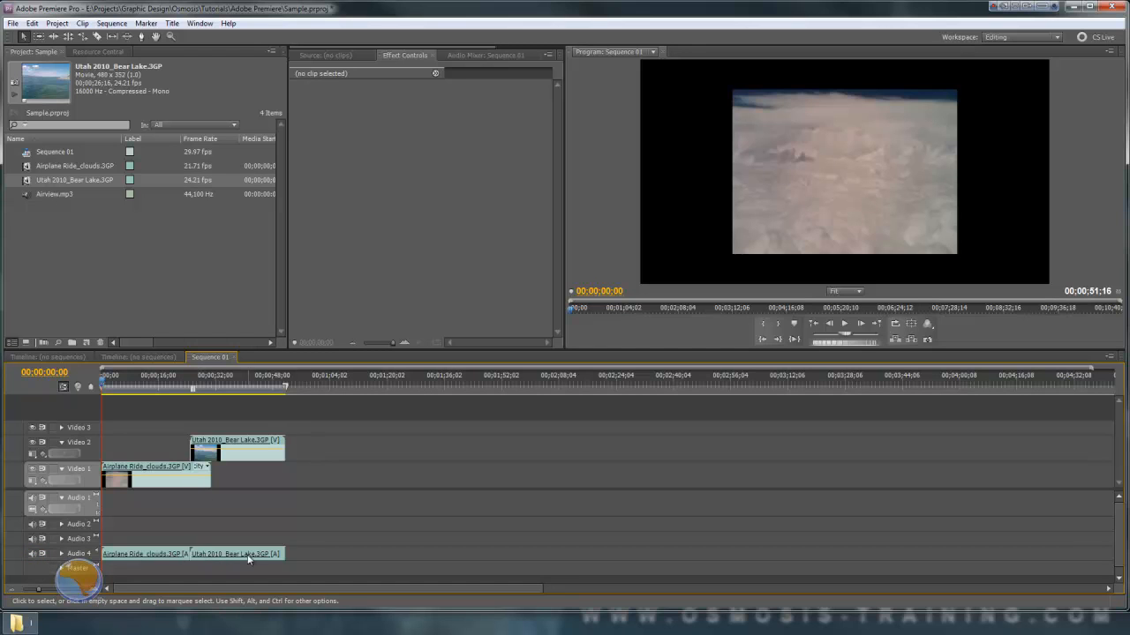
# Place Airview.mp3 at the start of the Audio 1 track
pyautogui.click(59, 253)
pyautogui.click(37, 195)
pyautogui.click(40, 206)
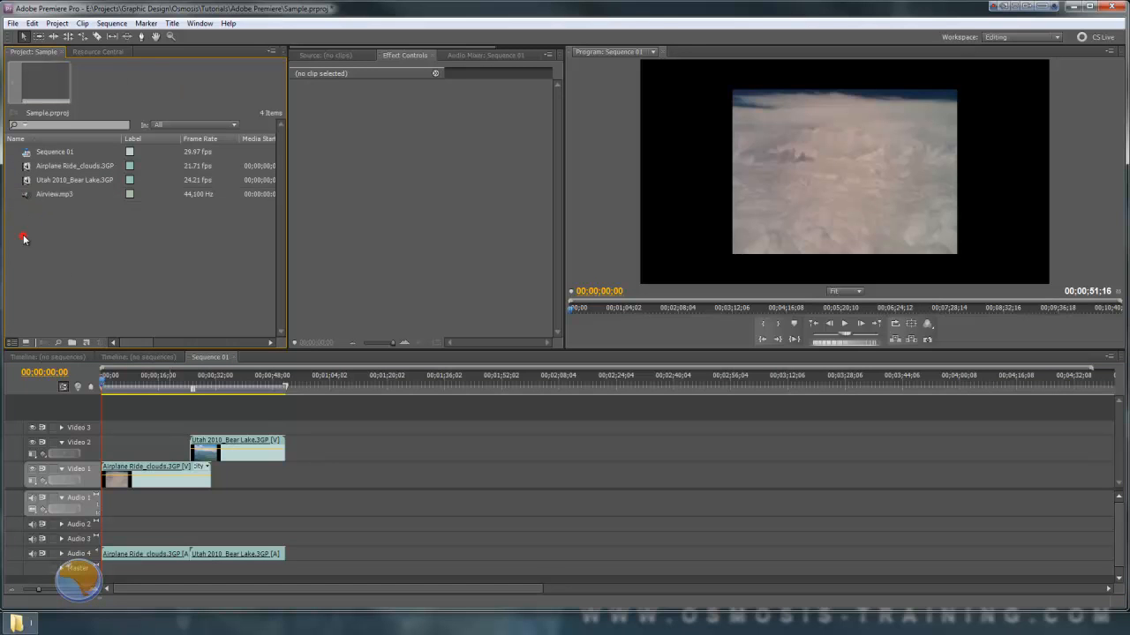
pyautogui.click(27, 194)
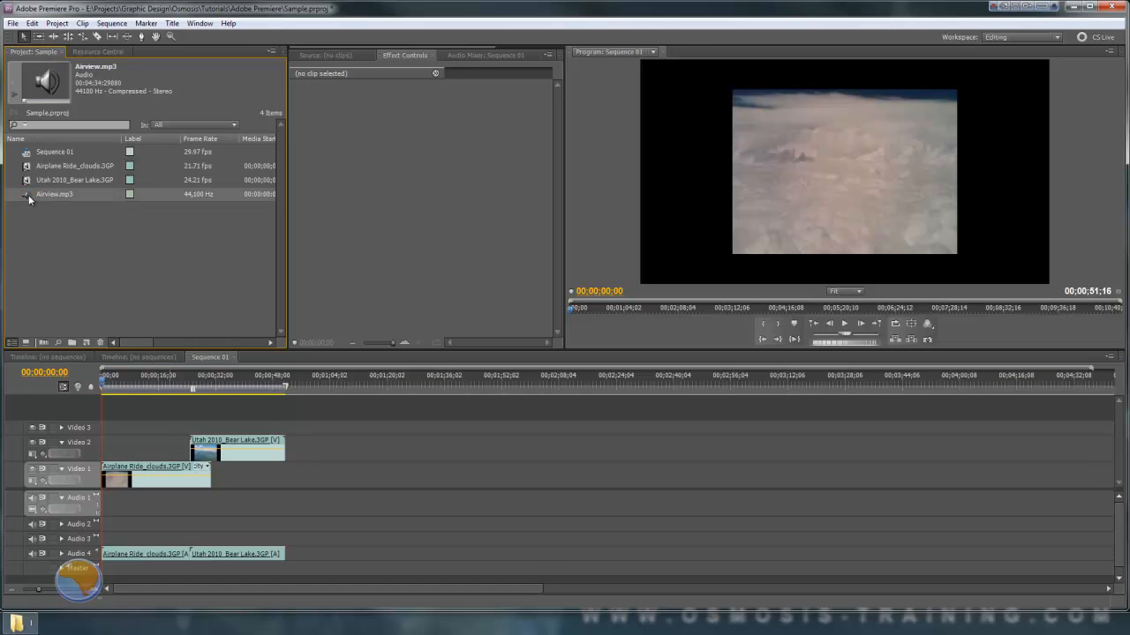
pyautogui.moveTo(28, 194); pyautogui.dragTo(180, 511)
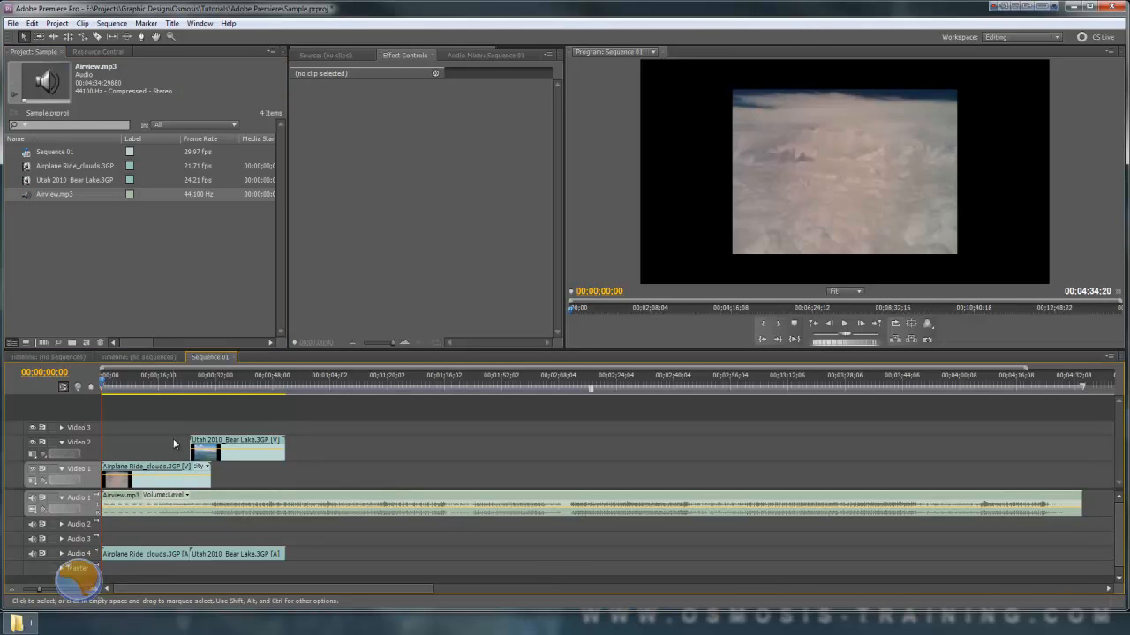
# Preview the sequence by scrubbing the playhead to 00;00;18;08 and on to 00;00;27;29 in the clip overlap
pyautogui.moveTo(106, 381); pyautogui.dragTo(167, 393)
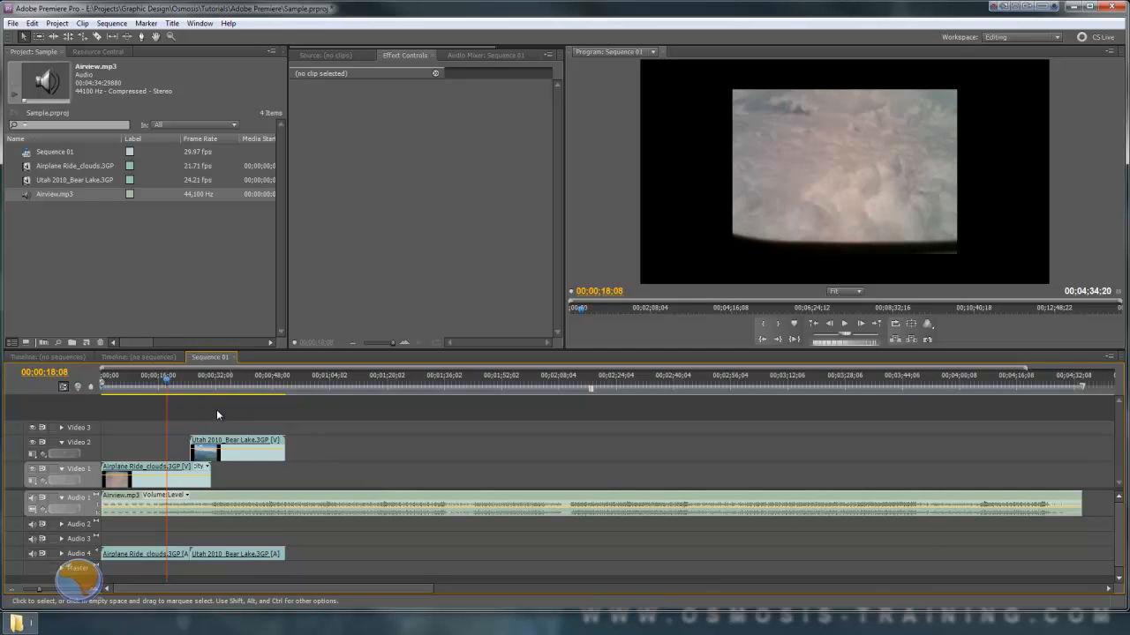
pyautogui.moveTo(167, 382); pyautogui.dragTo(201, 382)
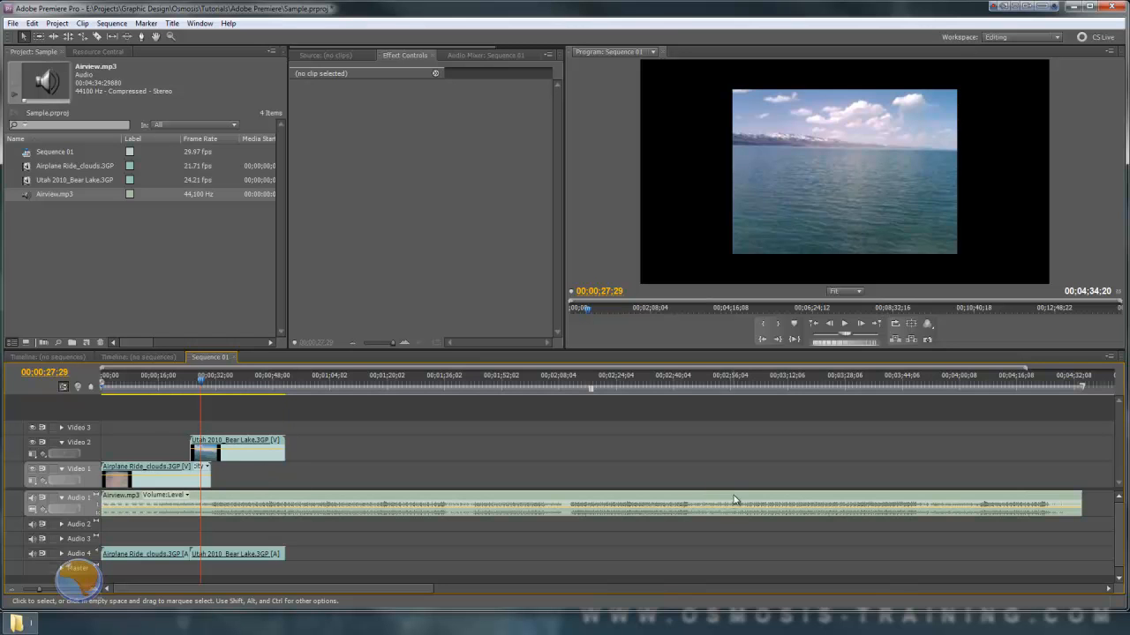
# Trim the end of the Airview.mp3 clip on Audio 1 to match the end of the Bear Lake clip
pyautogui.moveTo(39, 593)
pyautogui.mouseDown()
pyautogui.moveTo(53, 590)
pyautogui.moveTo(34, 592)
pyautogui.mouseUp()
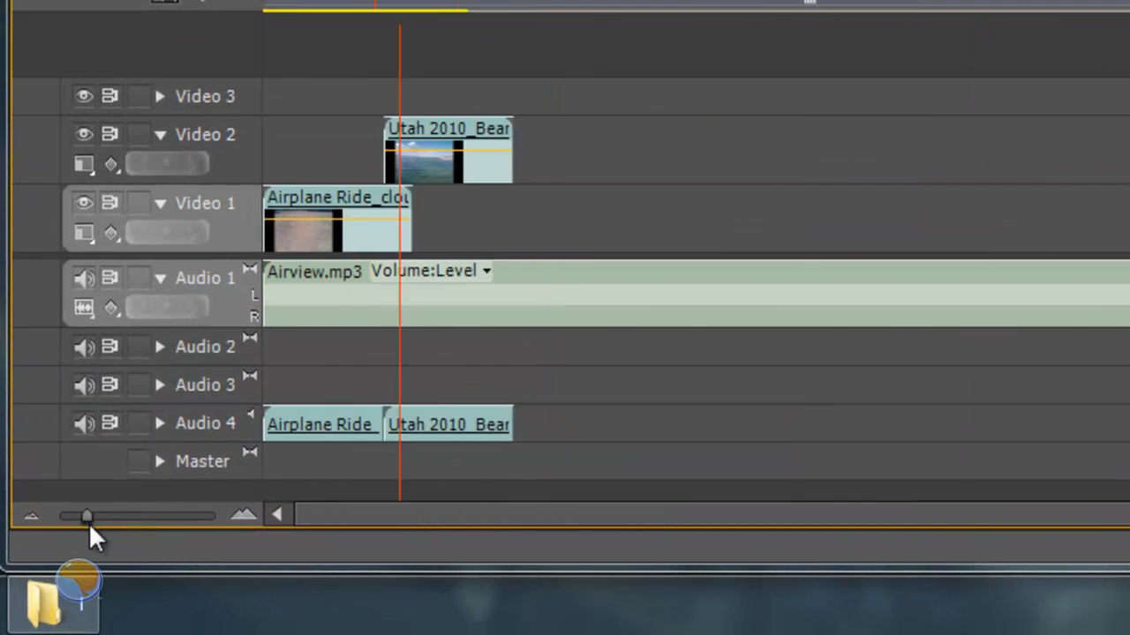
pyautogui.moveTo(88, 522)
pyautogui.mouseDown()
pyautogui.moveTo(145, 519)
pyautogui.moveTo(95, 528)
pyautogui.mouseUp()
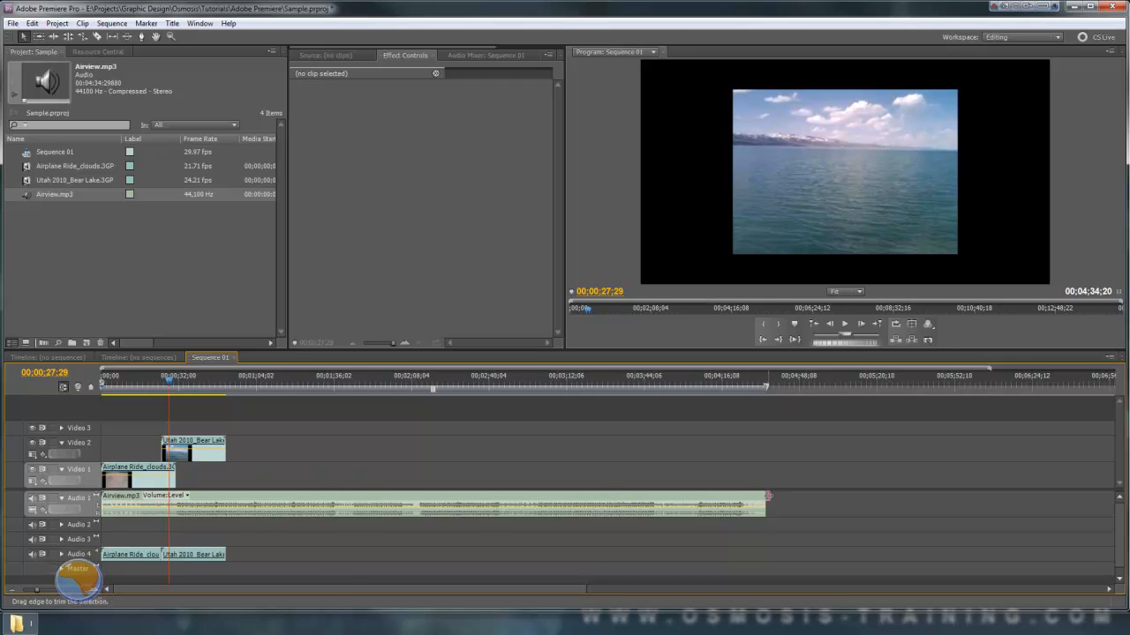
pyautogui.moveTo(764, 497); pyautogui.dragTo(226, 495)
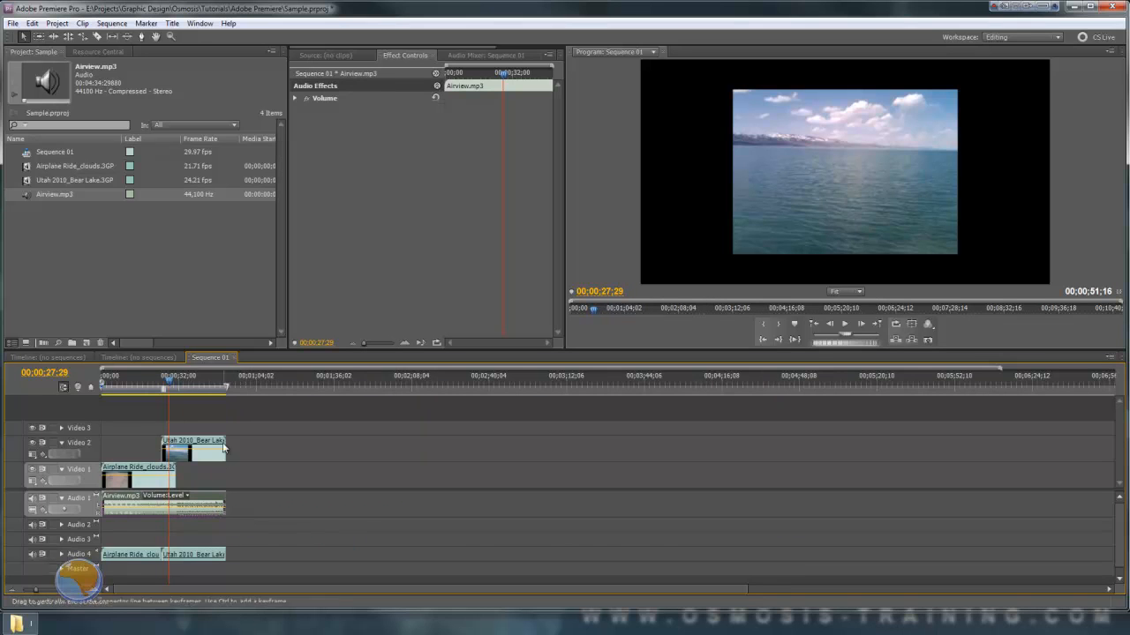
# Shift the Utah 2010_Bear Lake.3GP clip 00;00;02;27 later on Video 2, shortening its overlap with the airplane clip
pyautogui.moveTo(36, 593); pyautogui.dragTo(50, 593)
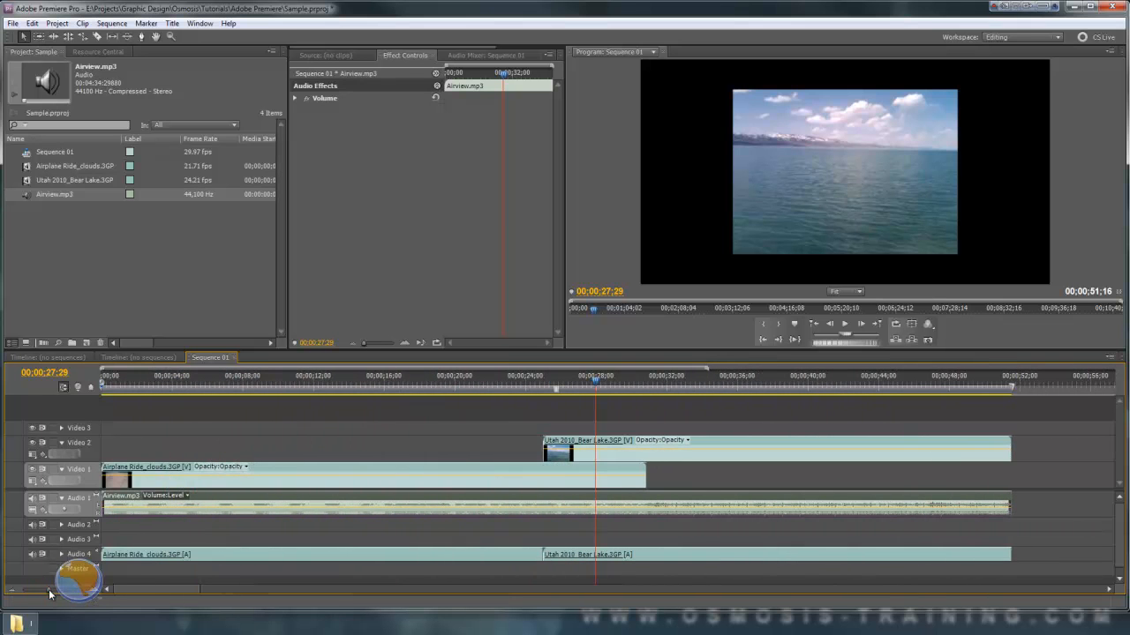
pyautogui.moveTo(521, 381); pyautogui.dragTo(537, 381)
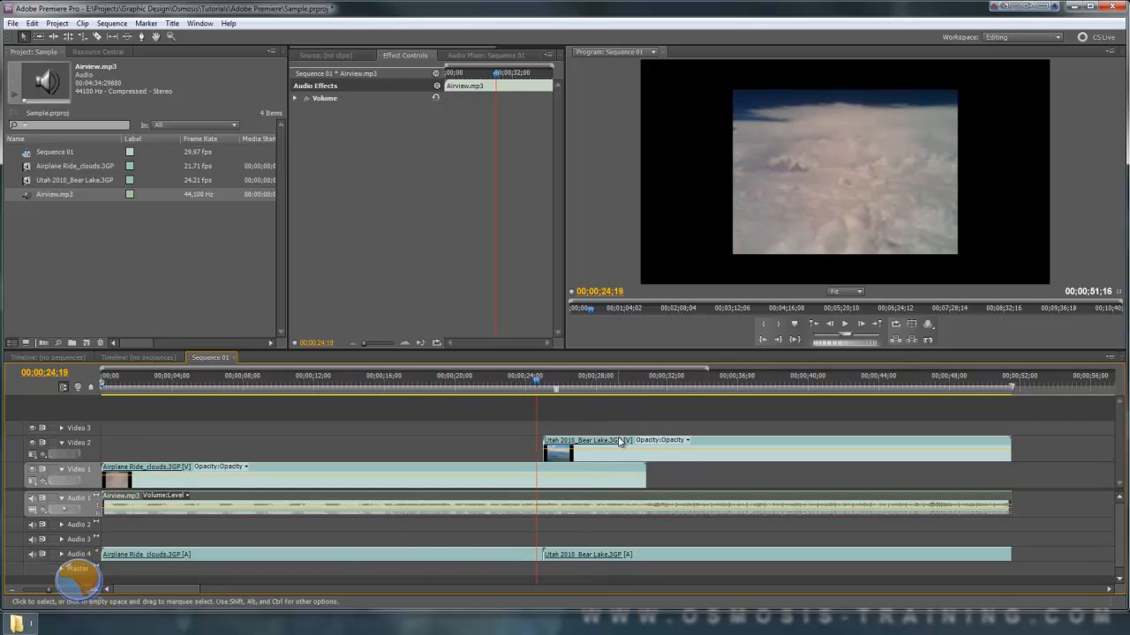
pyautogui.moveTo(695, 442); pyautogui.dragTo(745, 441)
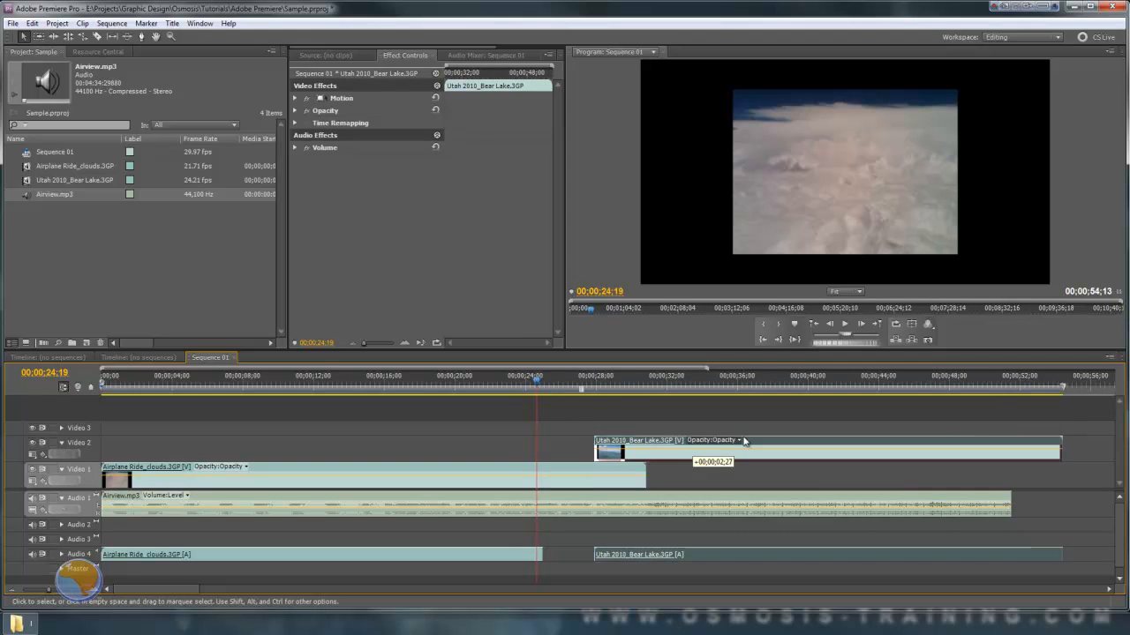
# Scrub through the clip overlap, and extend the end of Airview.mp3 on Audio 1 to match the end of the Bear Lake clip
pyautogui.moveTo(538, 381); pyautogui.dragTo(641, 392)
pyautogui.click(568, 471)
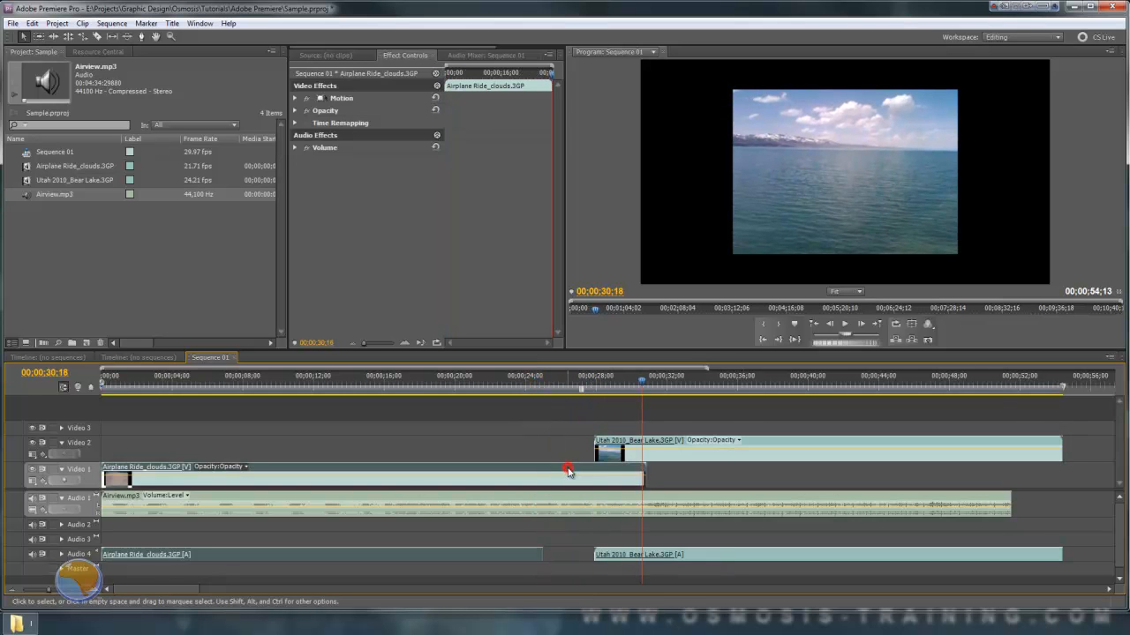
pyautogui.click(706, 440)
pyautogui.click(779, 441)
pyautogui.moveTo(644, 381); pyautogui.dragTo(594, 393)
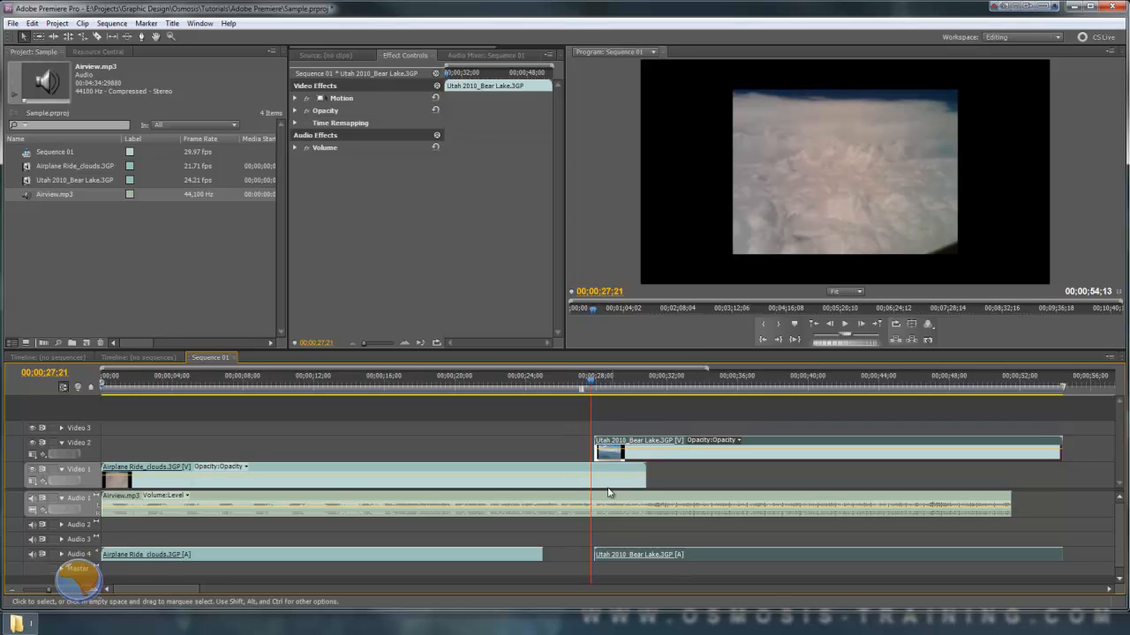
pyautogui.click(595, 386)
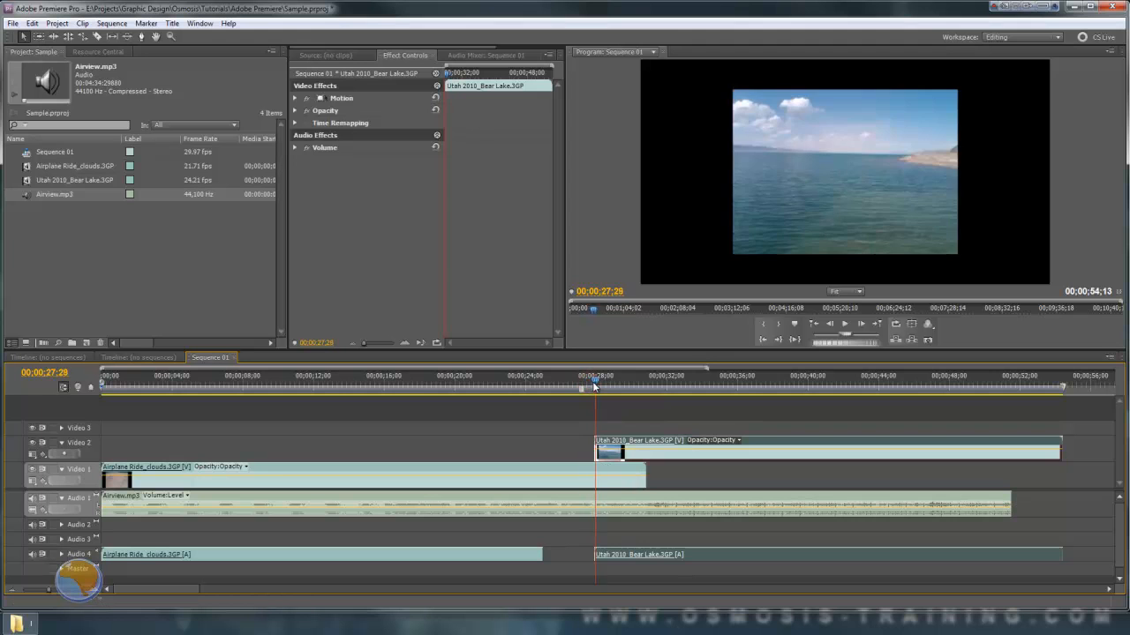
pyautogui.moveTo(595, 385); pyautogui.dragTo(598, 389)
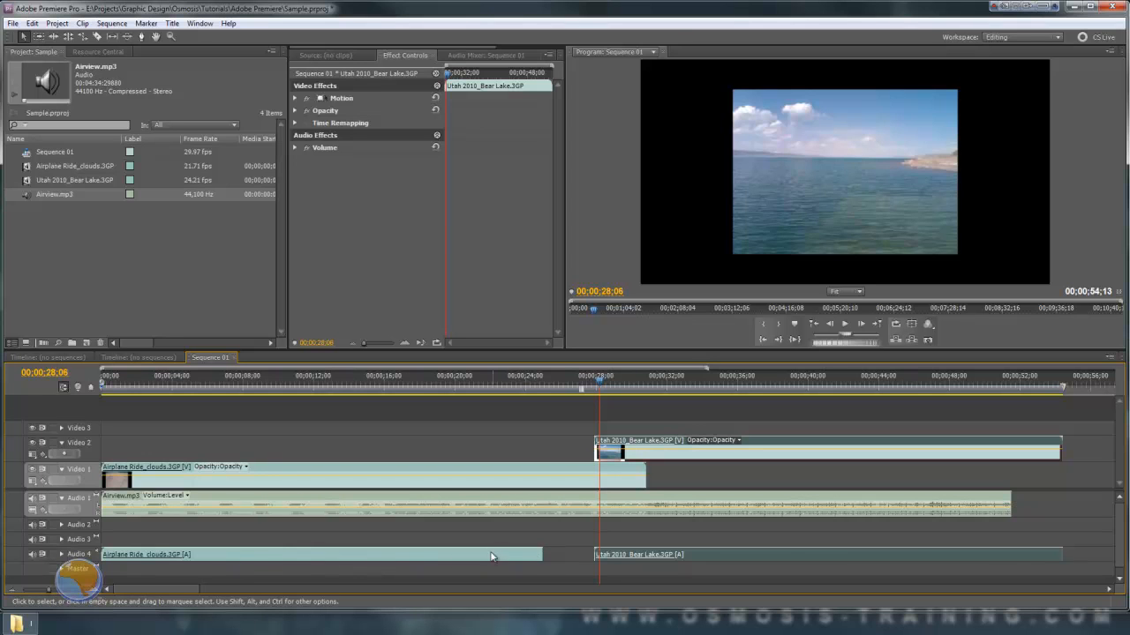
pyautogui.moveTo(1011, 501); pyautogui.dragTo(1059, 497)
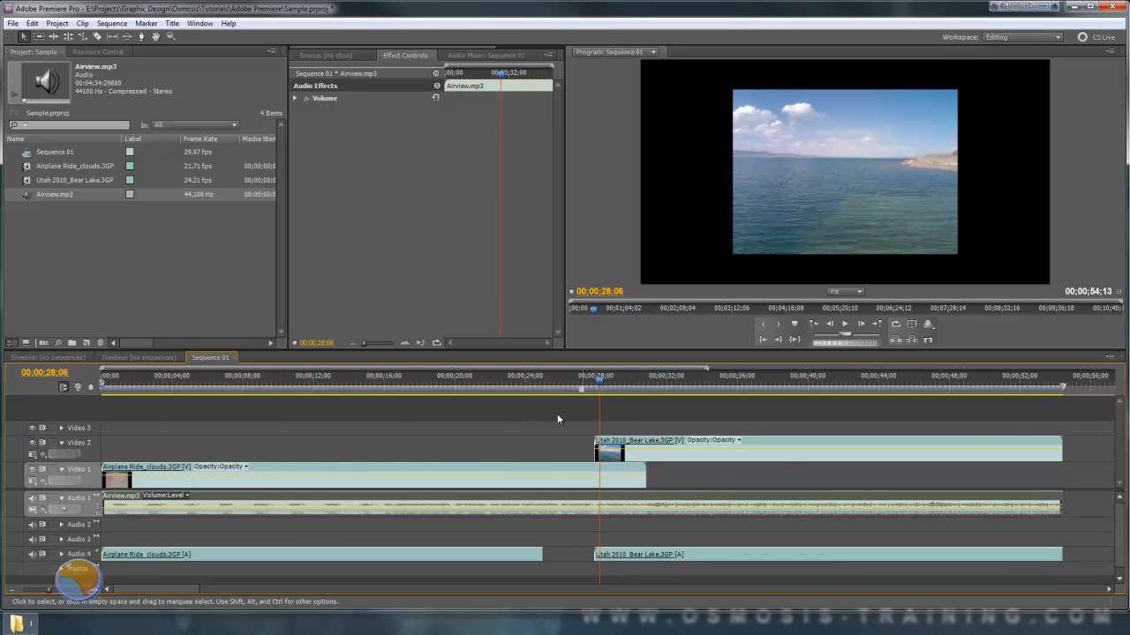
# Add opacity keyframes to the Bear Lake clip on Video 2 at 00;00;27;28 and 00;00;30;22
pyautogui.moveTo(597, 379); pyautogui.dragTo(595, 382)
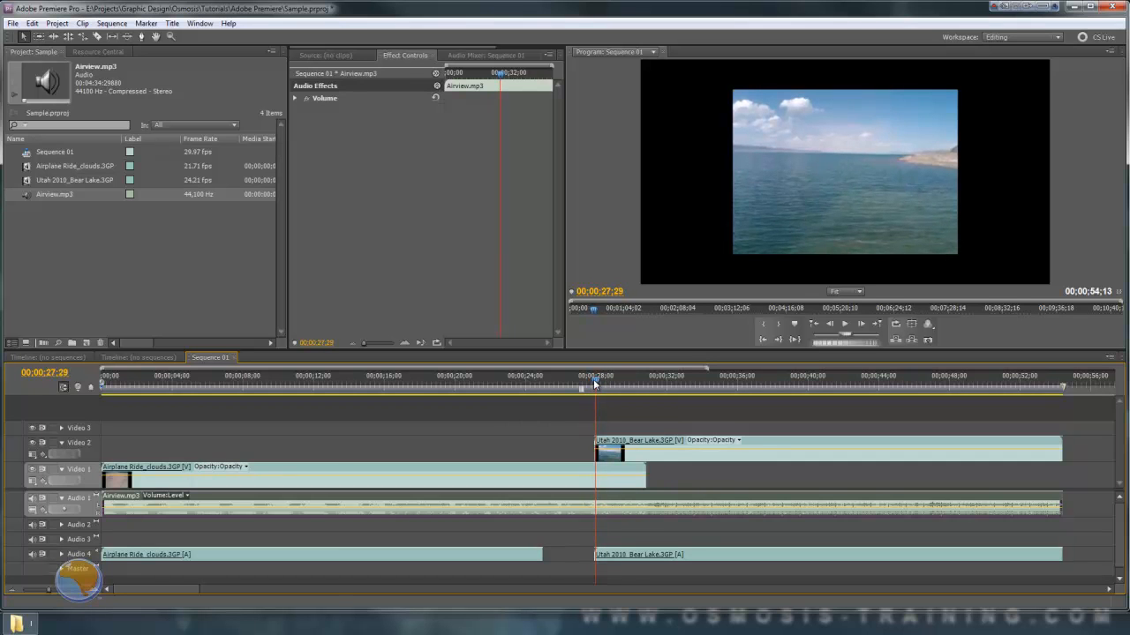
pyautogui.click(765, 448)
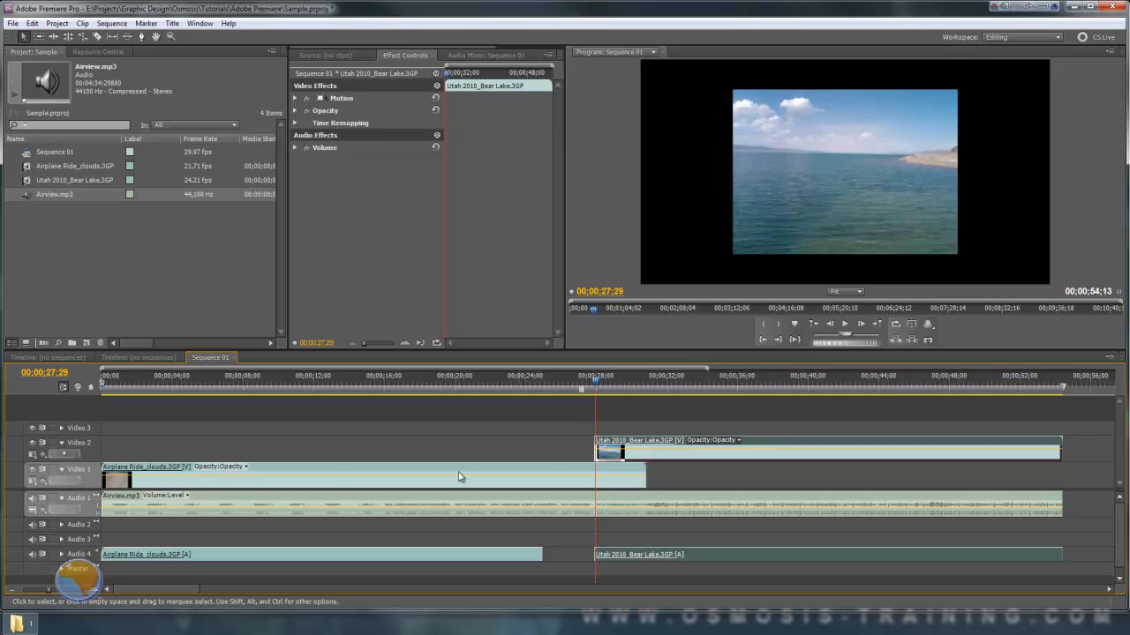
pyautogui.moveTo(595, 382); pyautogui.dragTo(597, 382)
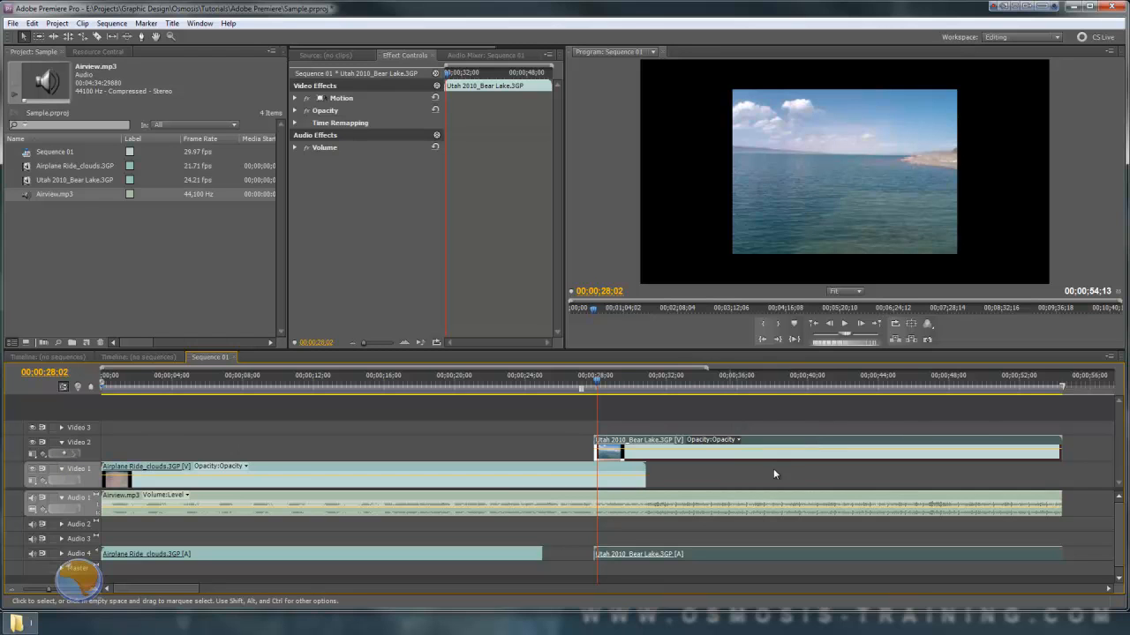
pyautogui.moveTo(595, 385); pyautogui.dragTo(592, 385)
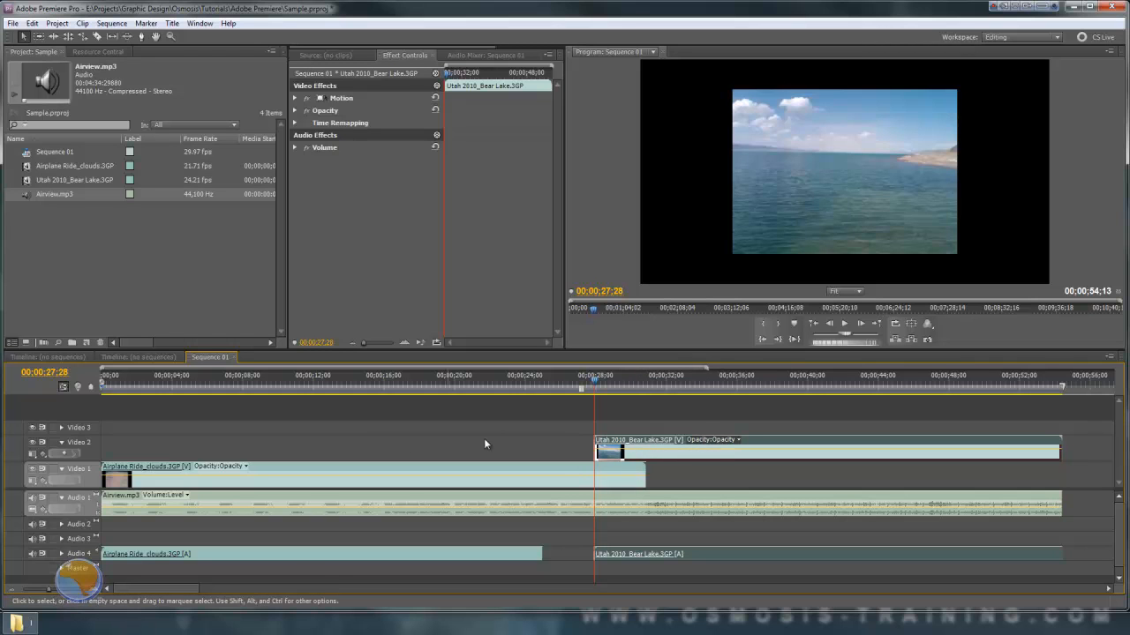
pyautogui.click(65, 455)
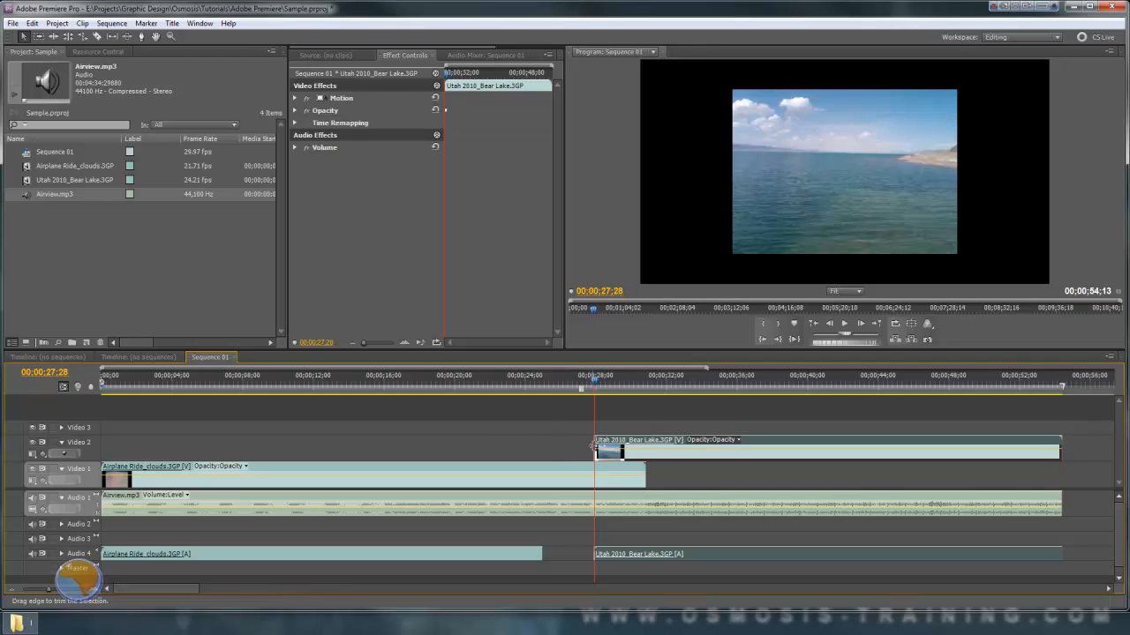
pyautogui.moveTo(597, 382); pyautogui.dragTo(644, 382)
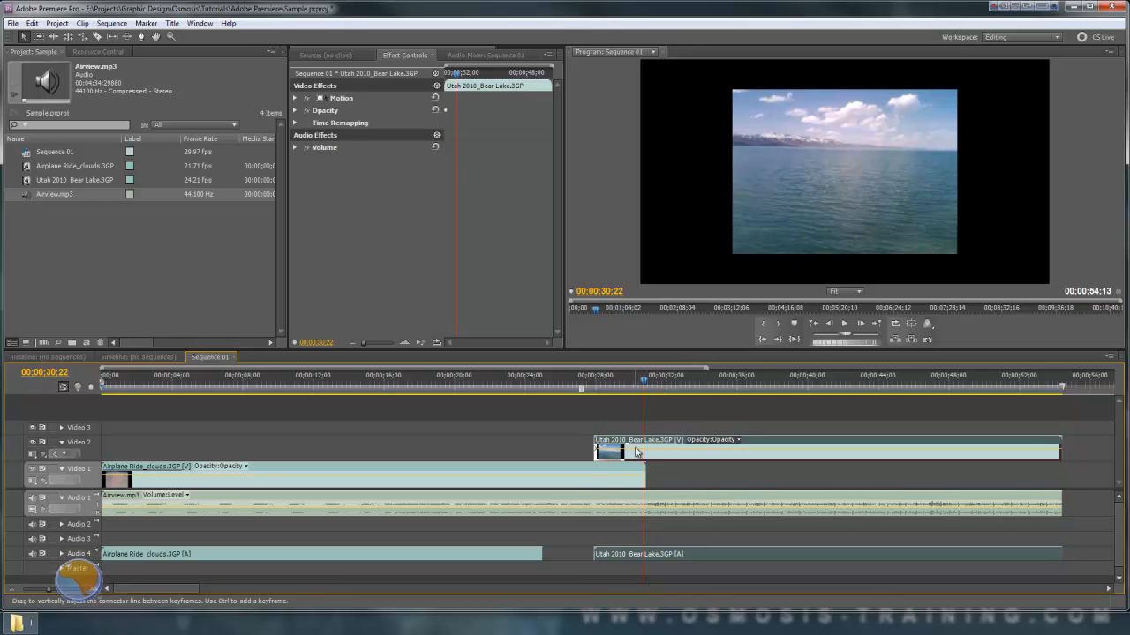
pyautogui.click(65, 454)
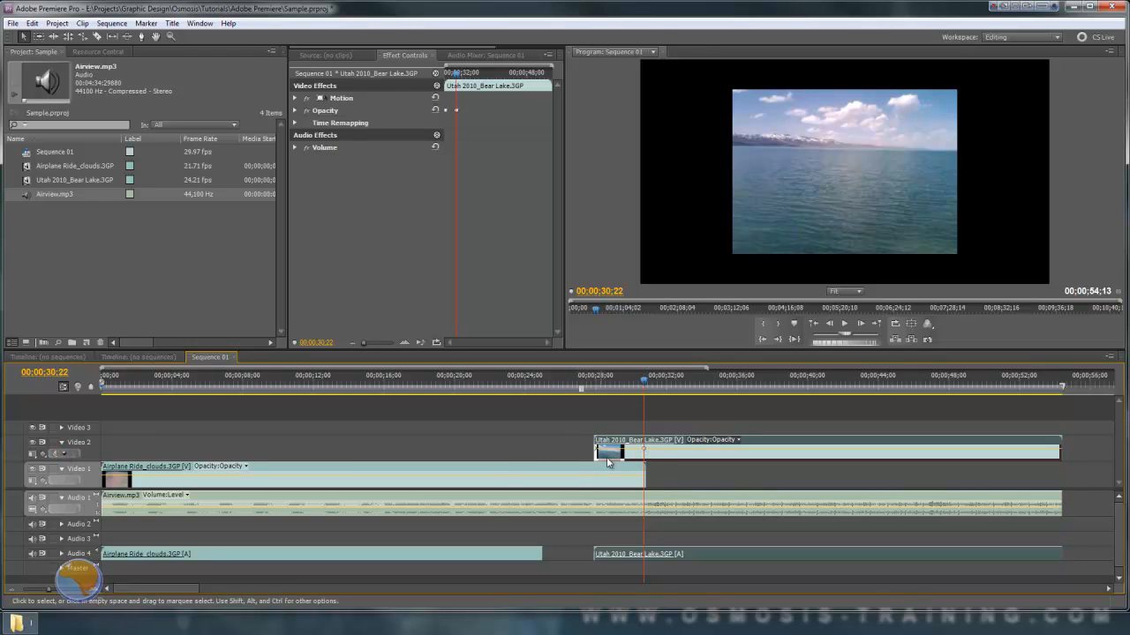
# Lower the Bear Lake clip's first opacity keyframe all the way down so the clip fades in over the airplane clip
pyautogui.moveTo(53, 589); pyautogui.dragTo(67, 591)
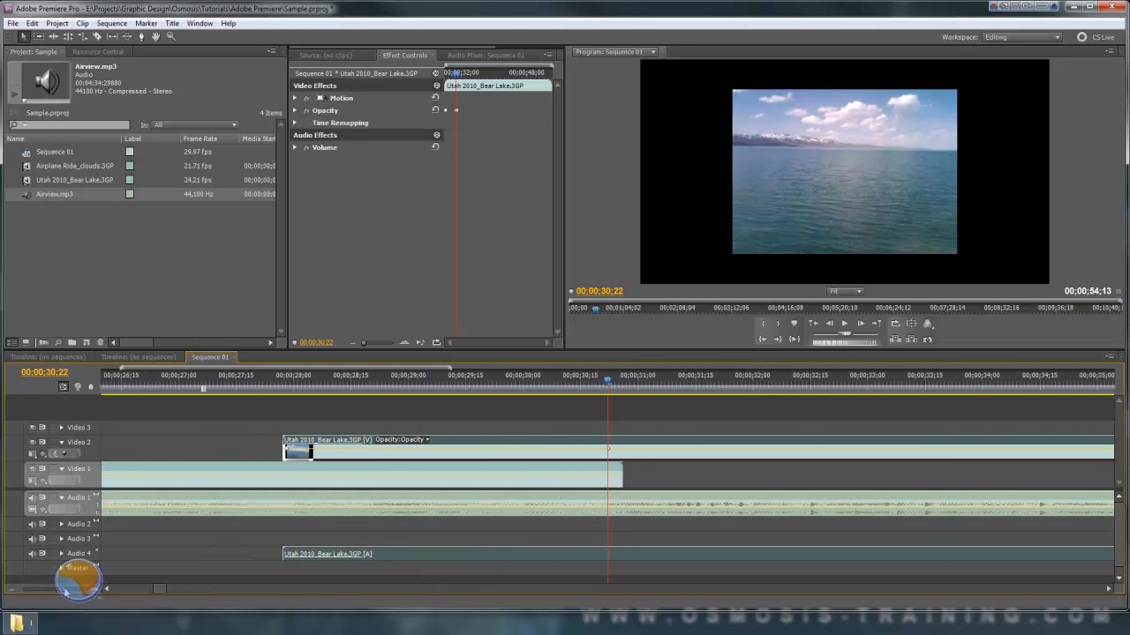
pyautogui.click(291, 453)
pyautogui.moveTo(284, 452); pyautogui.dragTo(269, 486)
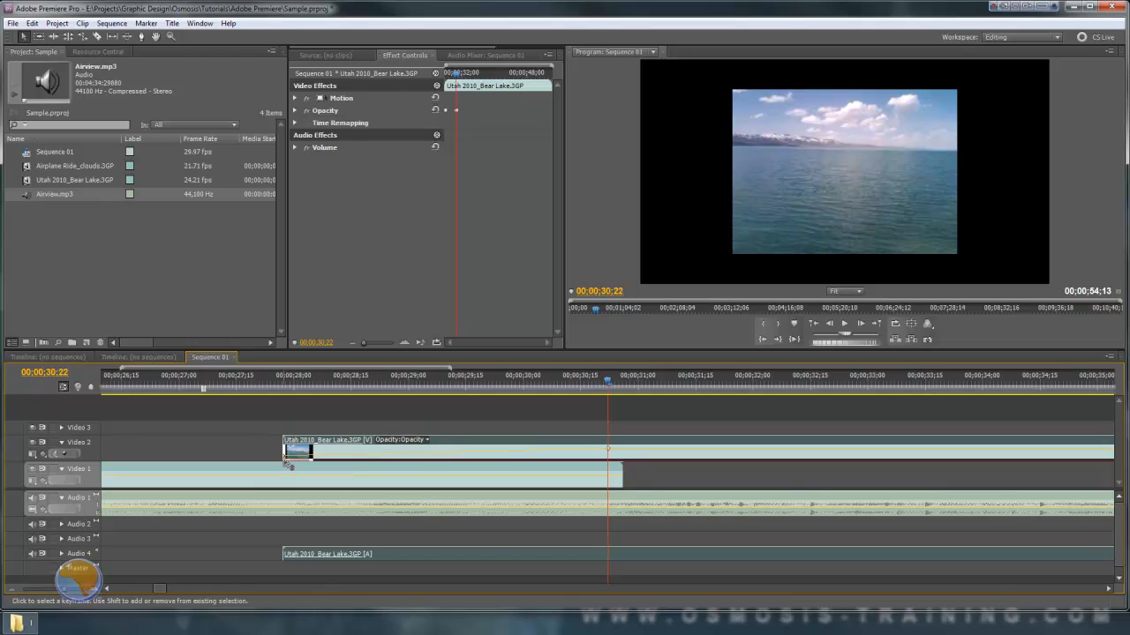
pyautogui.moveTo(284, 458)
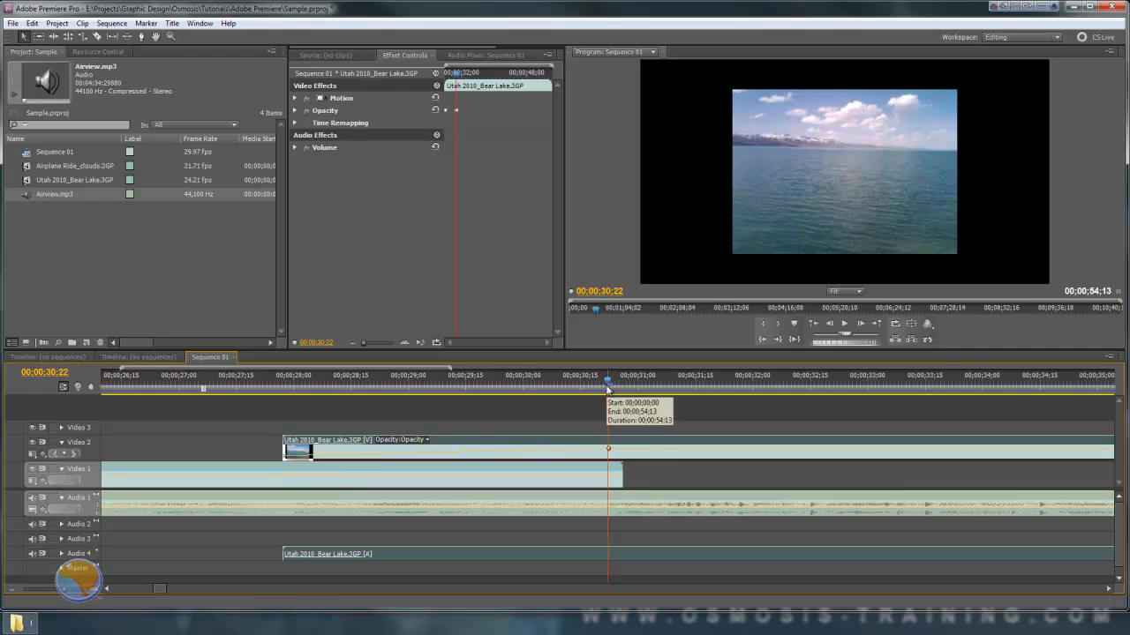
pyautogui.moveTo(607, 377)
pyautogui.mouseDown()
pyautogui.moveTo(211, 397)
pyautogui.moveTo(221, 386)
pyautogui.moveTo(608, 398)
pyautogui.mouseUp()
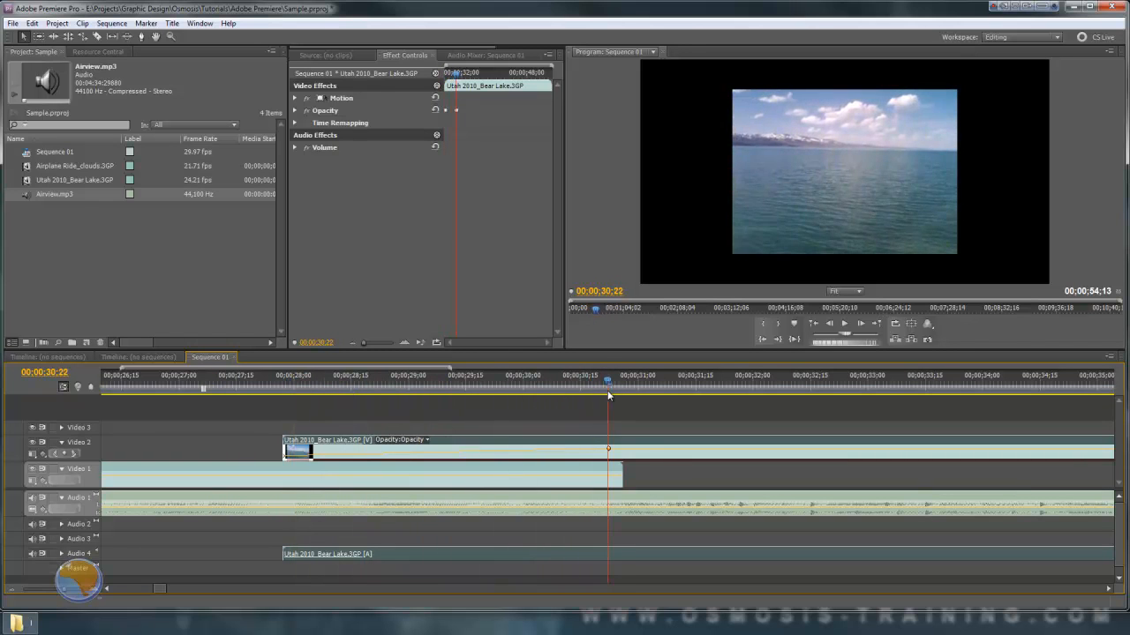
# Move the Bear Lake clip's second opacity keyframe to about 00;00;29;17, and trim the airplane clip's end to about 00;00;30;00
pyautogui.moveTo(609, 449); pyautogui.dragTo(476, 446)
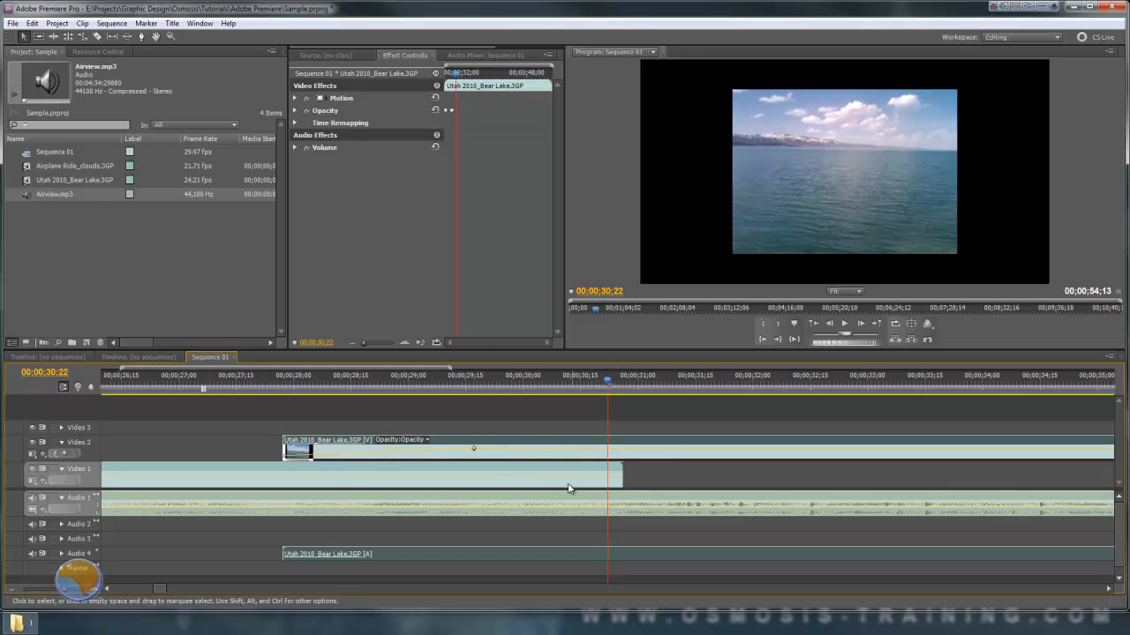
pyautogui.moveTo(622, 468); pyautogui.dragTo(528, 469)
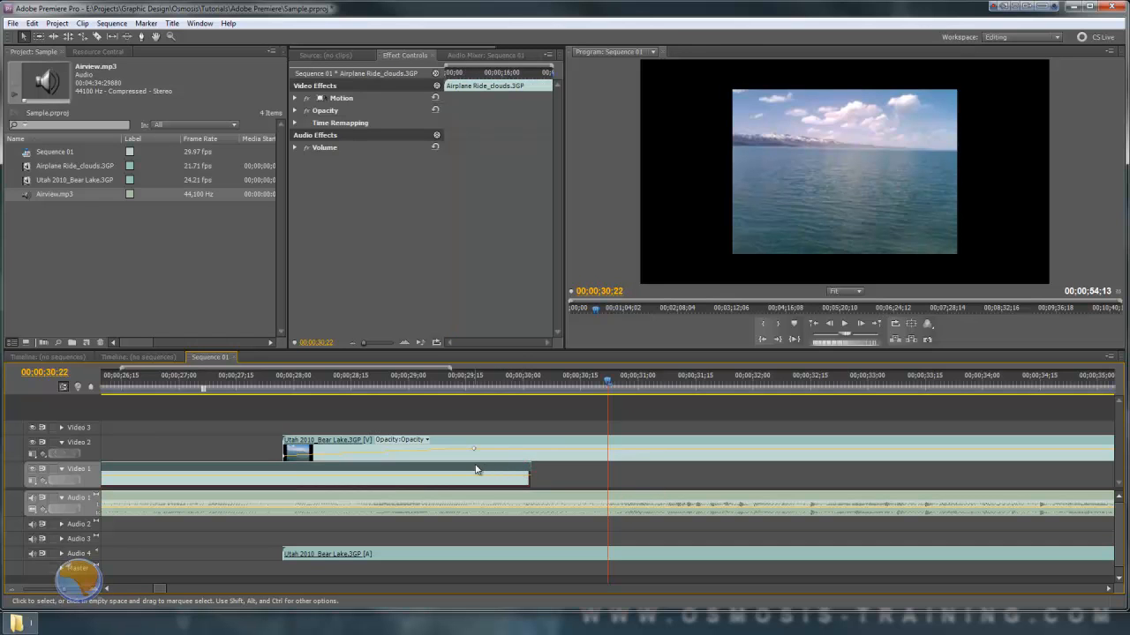
pyautogui.moveTo(607, 379); pyautogui.dragTo(419, 388)
# Add opacity keyframes to the Airplane Ride_clouds.3GP clip at 00;00;00;00 and 00;00;00;27, fully lowering the first for a fade-in from black
pyautogui.moveTo(72, 592)
pyautogui.mouseDown()
pyautogui.moveTo(40, 596)
pyautogui.moveTo(53, 595)
pyautogui.mouseUp()
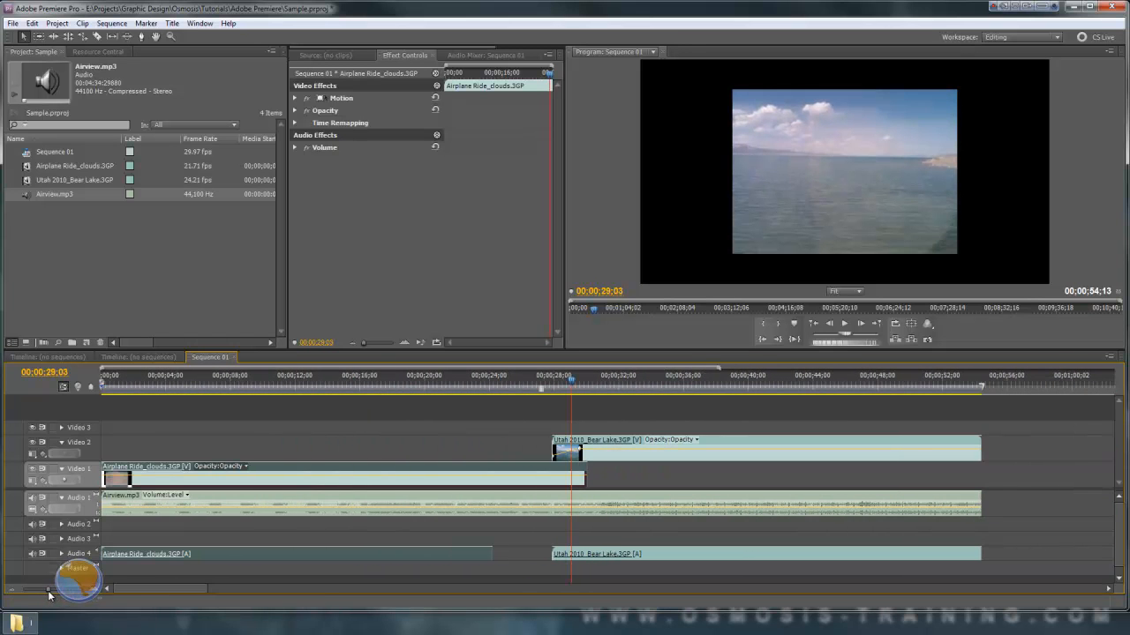
pyautogui.click(220, 497)
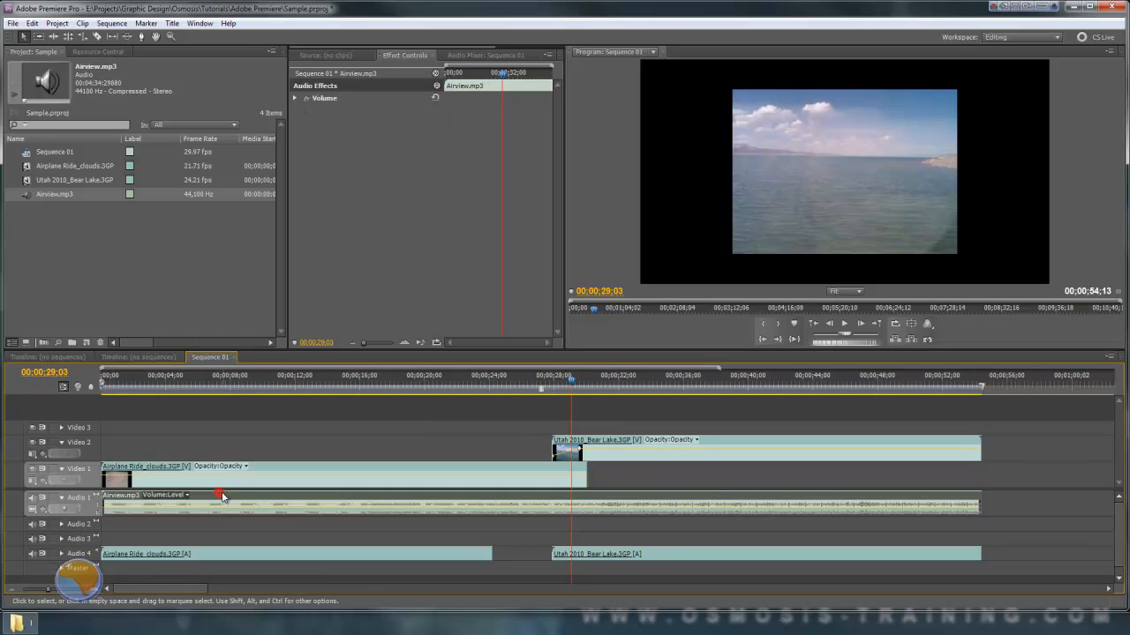
pyautogui.moveTo(572, 381); pyautogui.dragTo(92, 406)
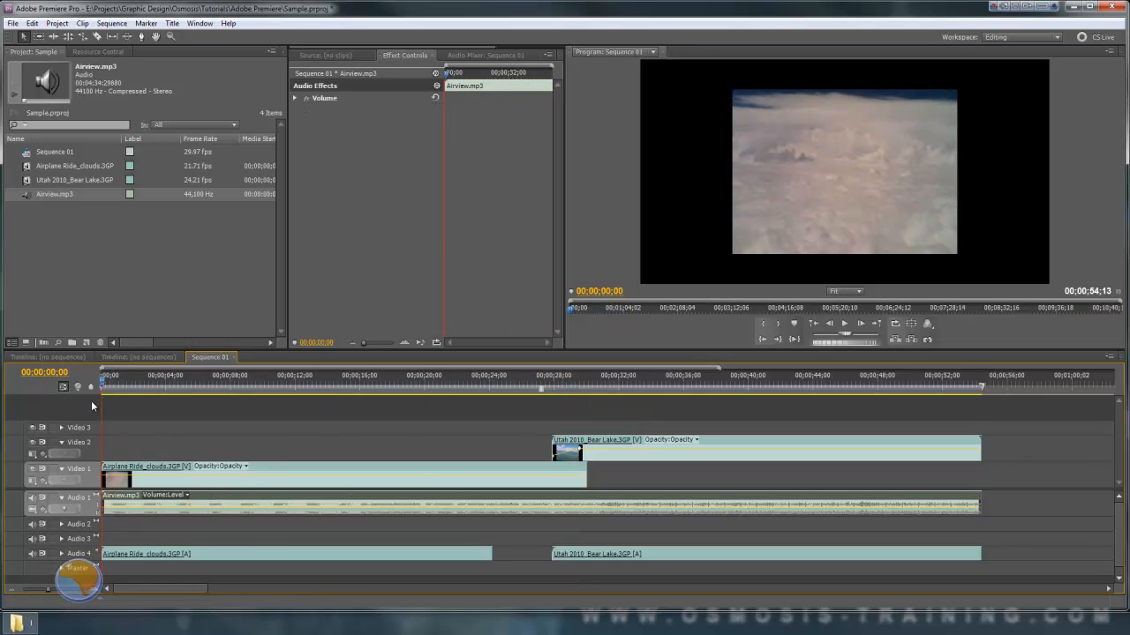
pyautogui.click(286, 466)
pyautogui.moveTo(49, 590); pyautogui.dragTo(59, 591)
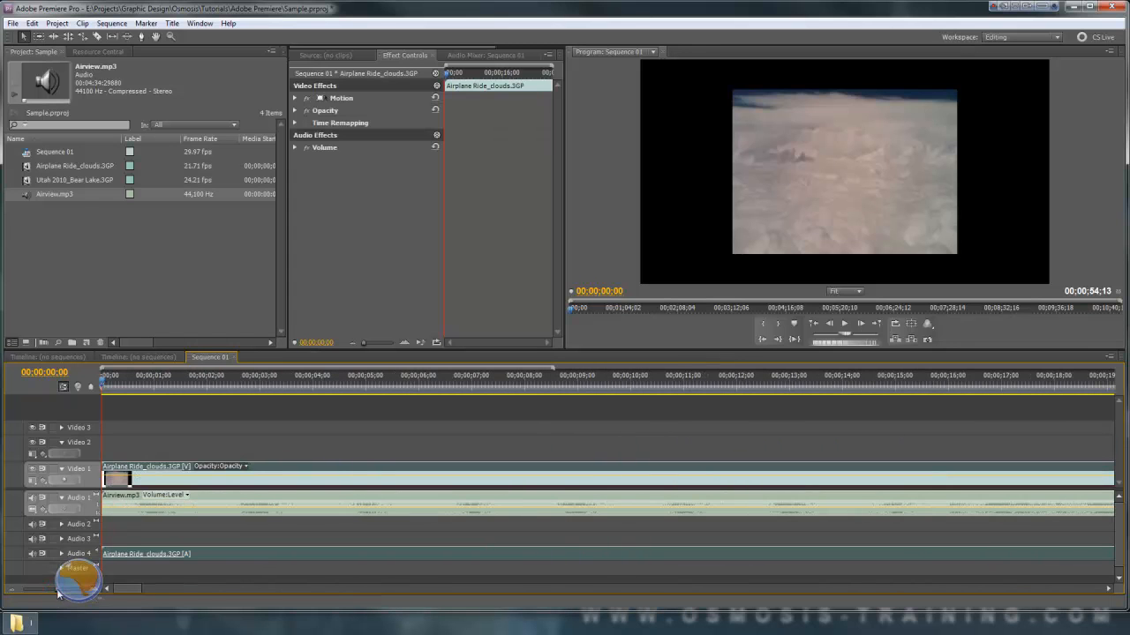
pyautogui.click(64, 482)
pyautogui.moveTo(110, 382); pyautogui.dragTo(148, 381)
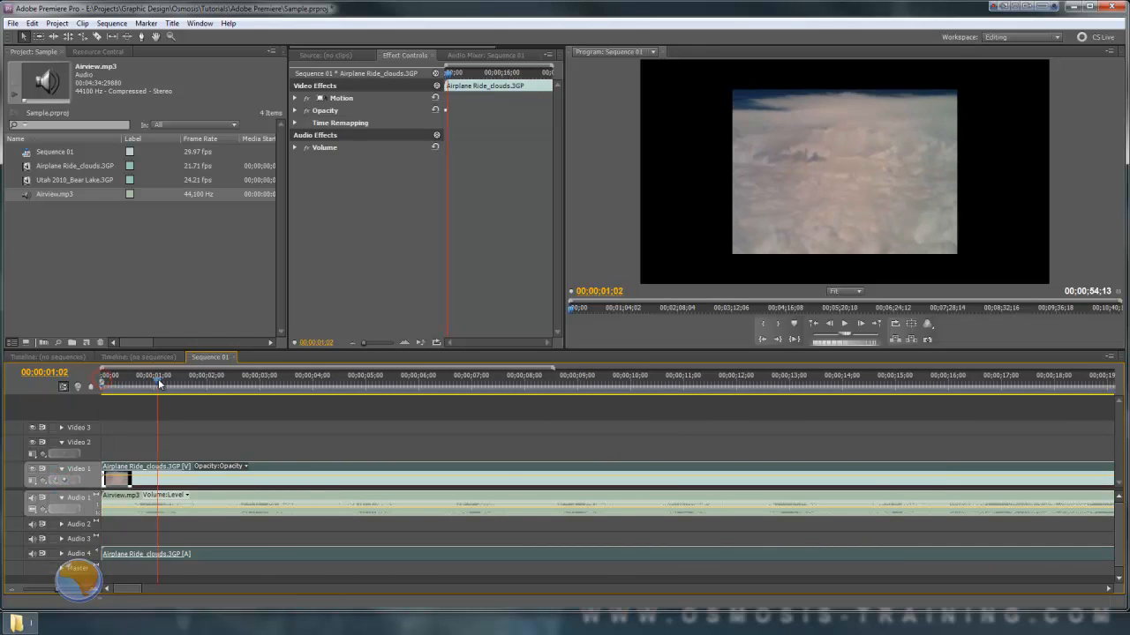
pyautogui.click(69, 481)
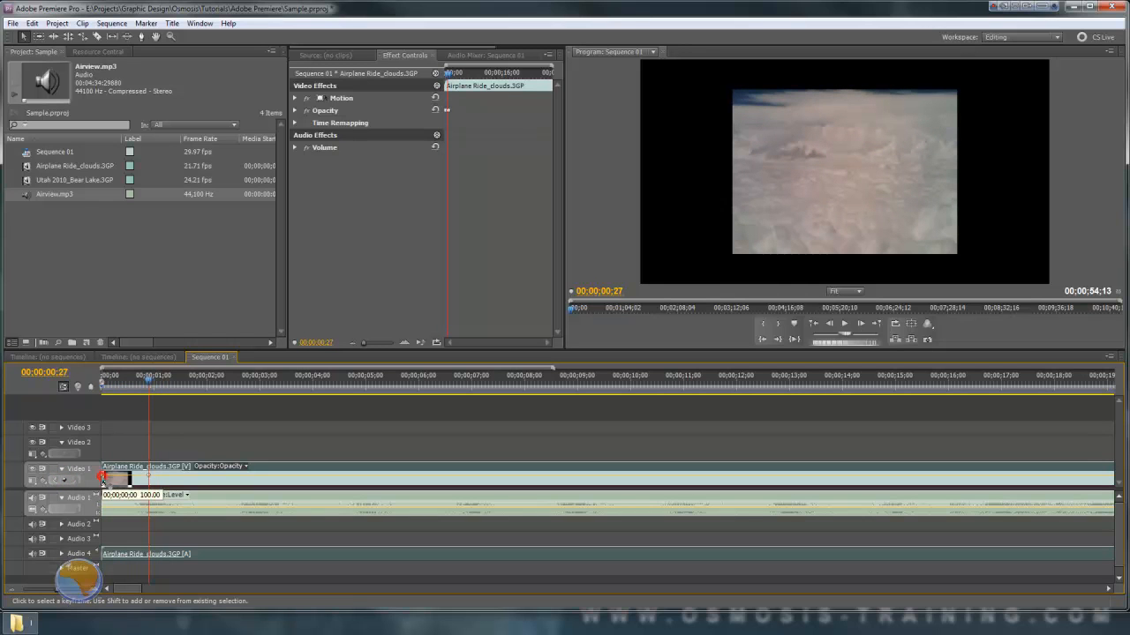
# Play the sequence from 00;00;00;00 to check the airplane clip's fade-in
pyautogui.moveTo(150, 381); pyautogui.dragTo(91, 401)
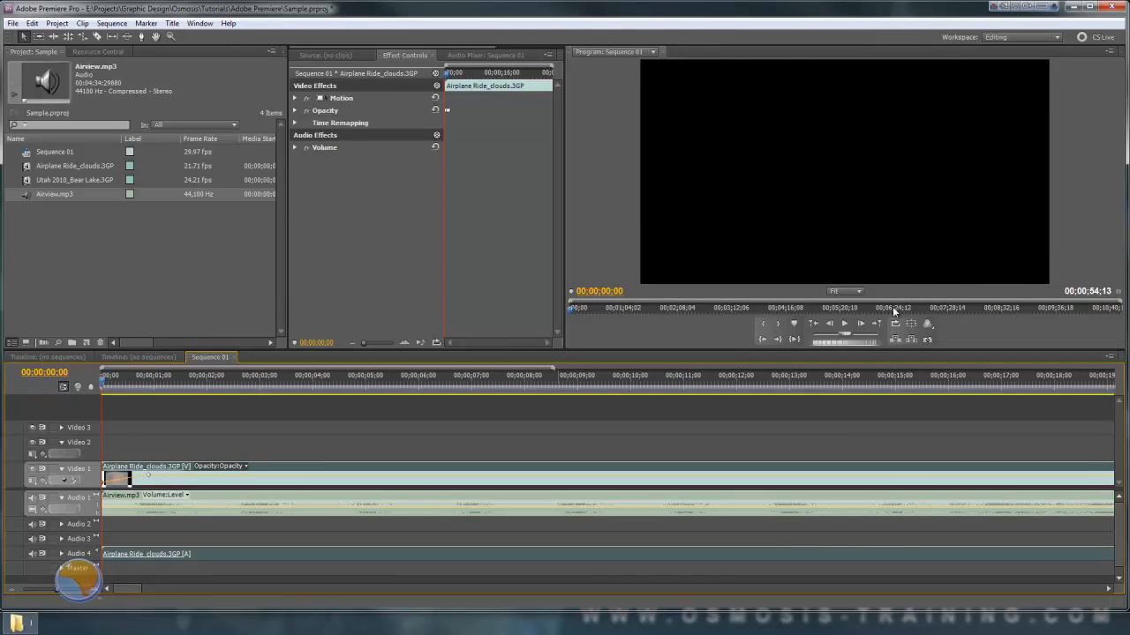
pyautogui.click(844, 323)
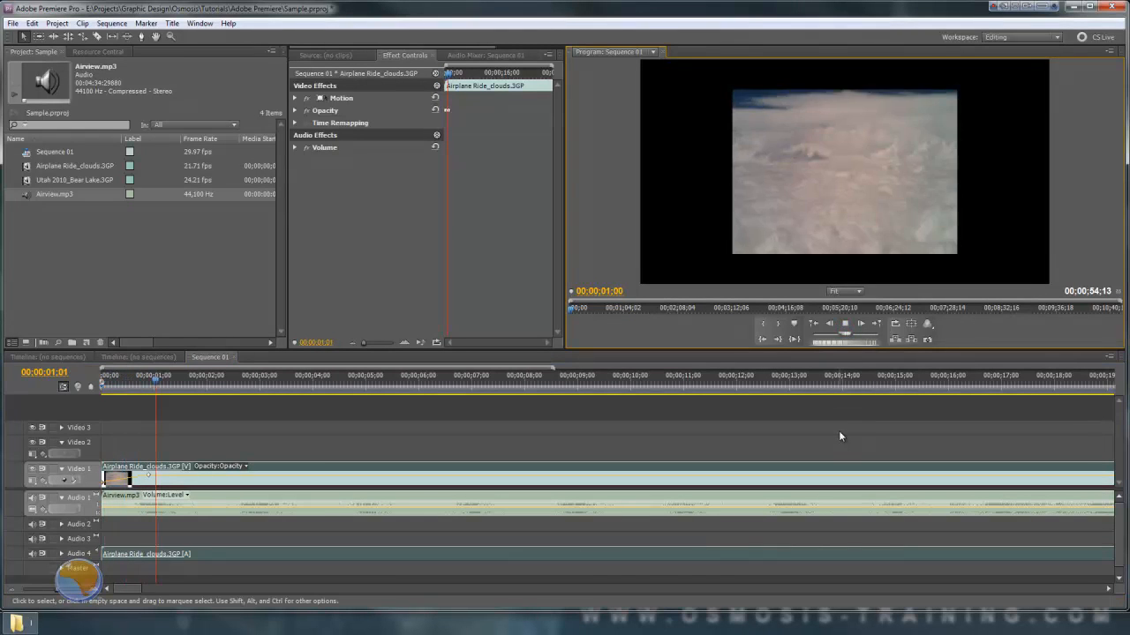
pyautogui.click(845, 326)
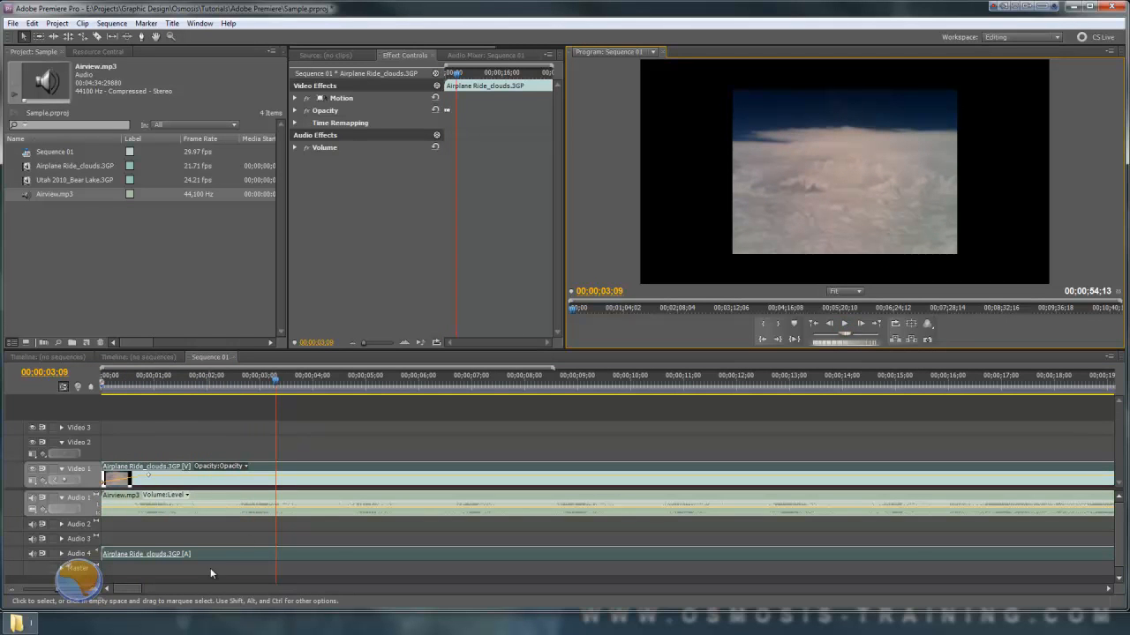
# Add opacity keyframes to the Bear Lake clip at 00;00;53;07 and 00;00;54;12, fully lowering the last for a fade-out to black
pyautogui.moveTo(136, 588); pyautogui.dragTo(201, 588)
pyautogui.click(656, 381)
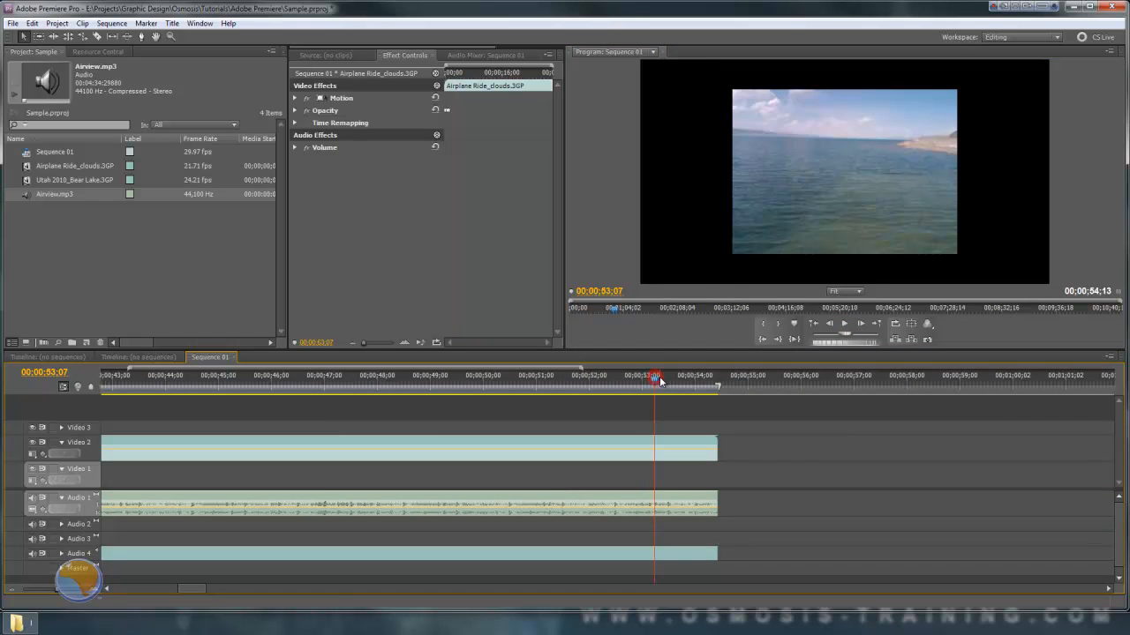
pyautogui.click(685, 445)
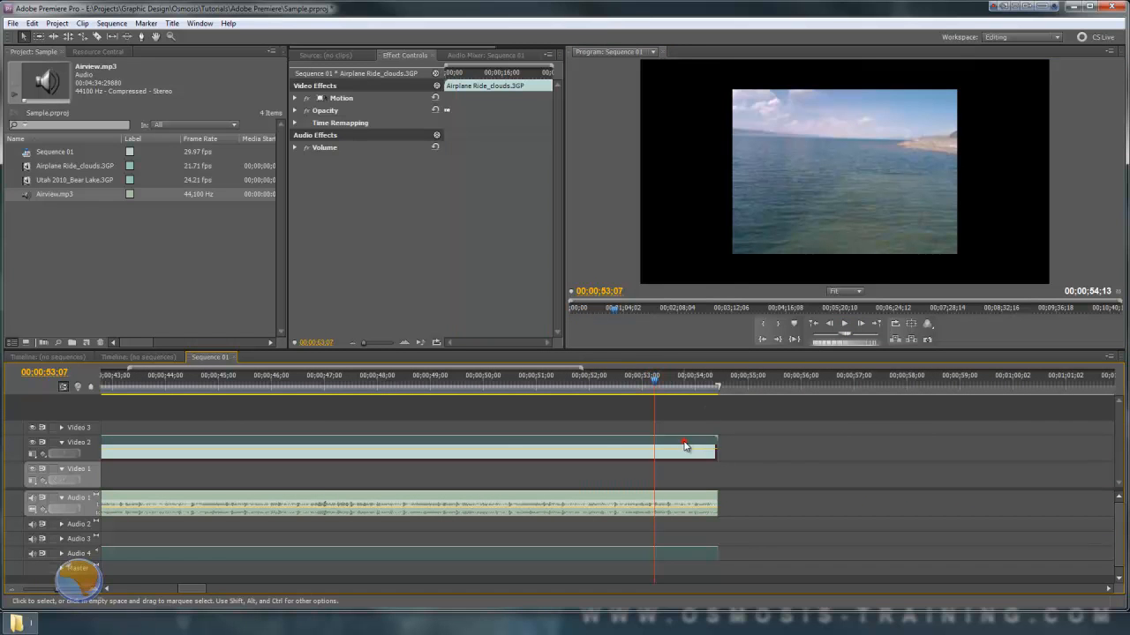
pyautogui.click(65, 452)
pyautogui.moveTo(654, 379); pyautogui.dragTo(716, 375)
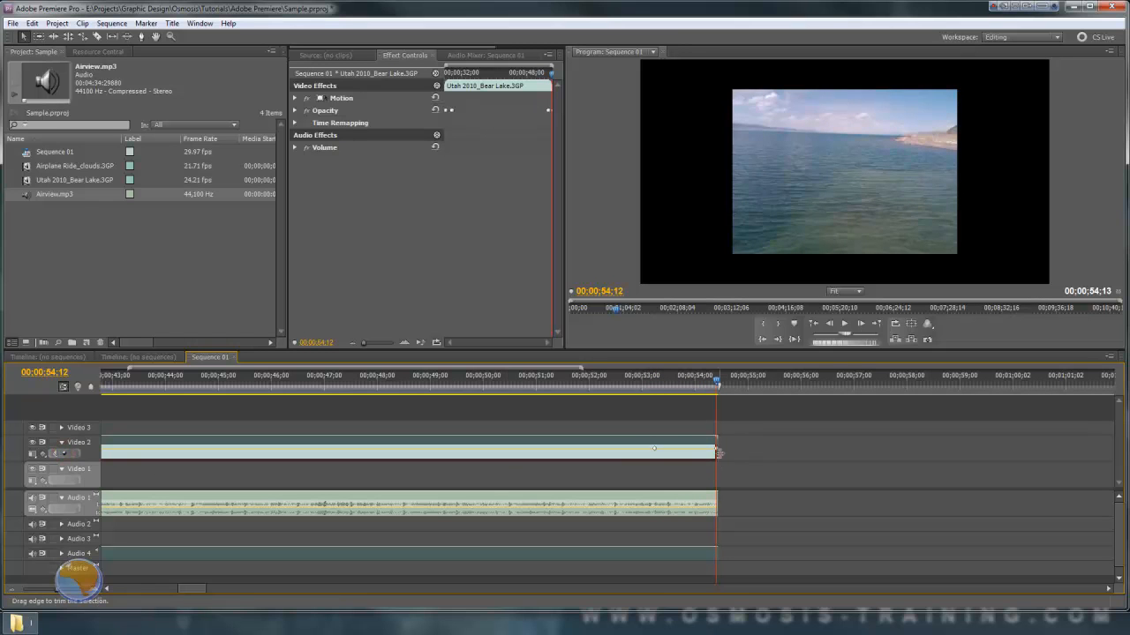
pyautogui.moveTo(719, 455); pyautogui.dragTo(715, 455)
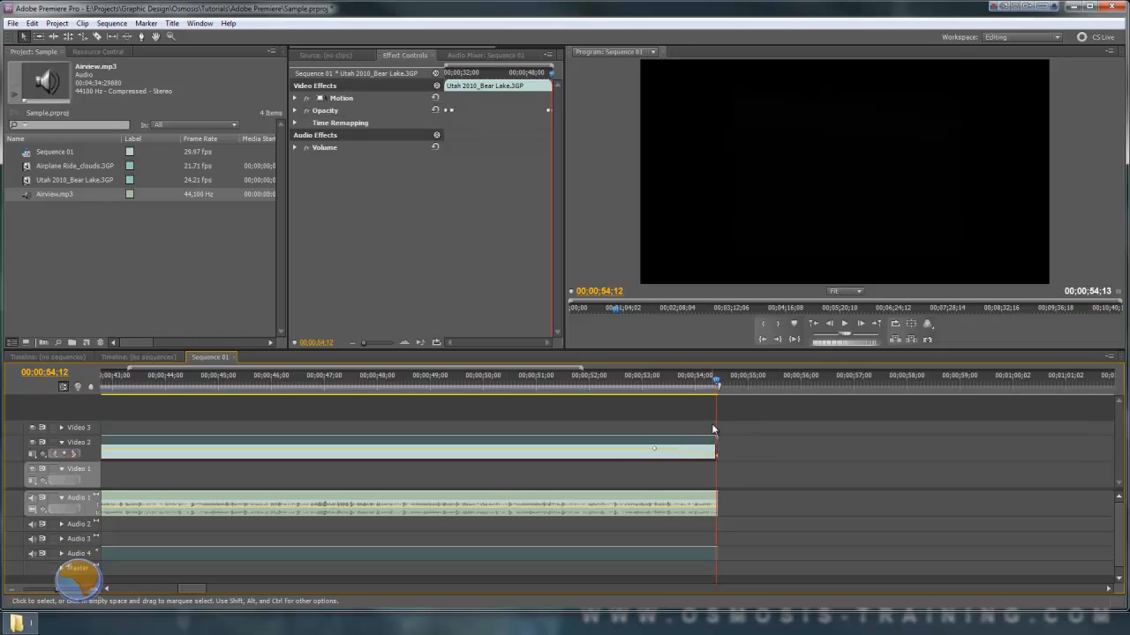
pyautogui.moveTo(719, 383); pyautogui.dragTo(648, 388)
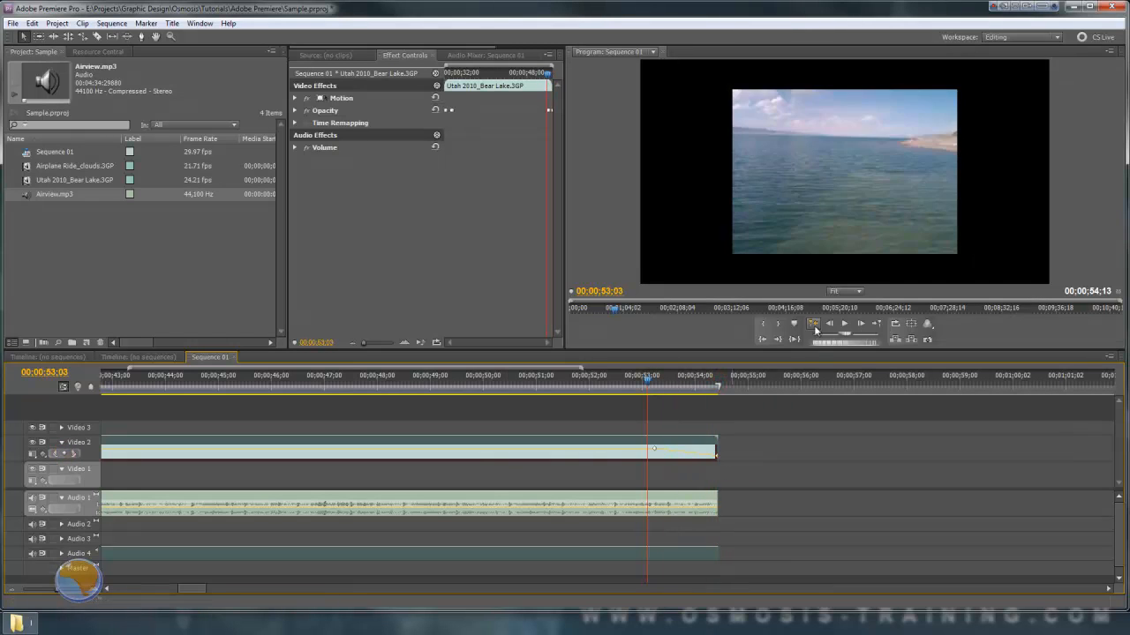
# Play the end of the sequence to check the Bear Lake clip's fade-out to black
pyautogui.click(845, 325)
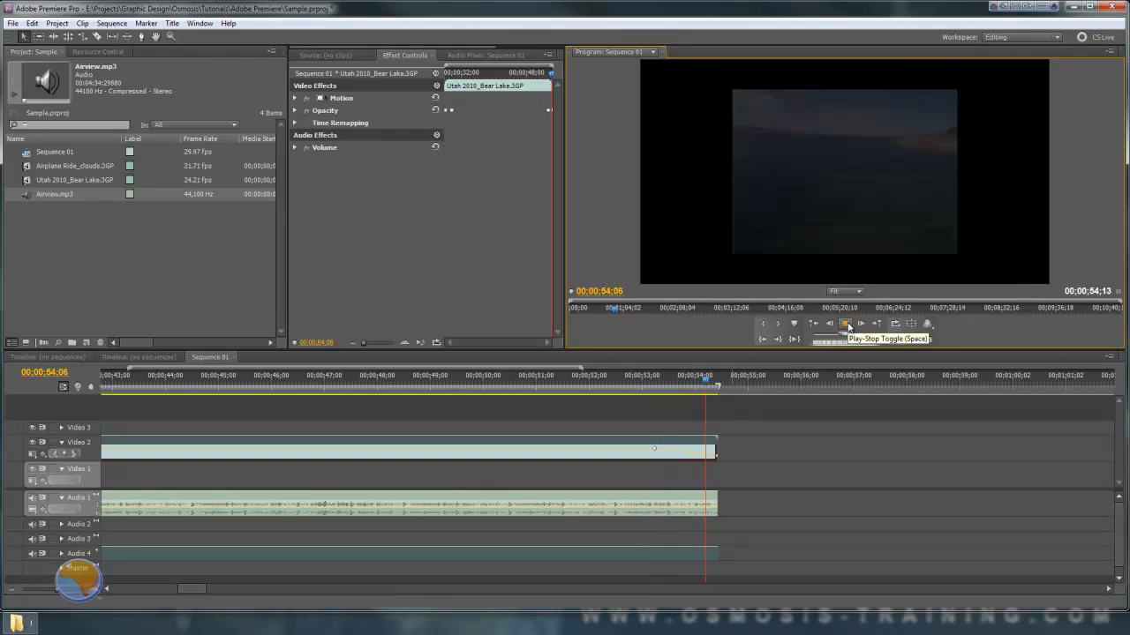
# Add volume keyframes to the Airview.mp3 clip at 00;00;53;07 and 00;00;54;12, lowering the last to -oo dB for a music fade-out
pyautogui.click(666, 501)
pyautogui.moveTo(714, 379); pyautogui.dragTo(654, 386)
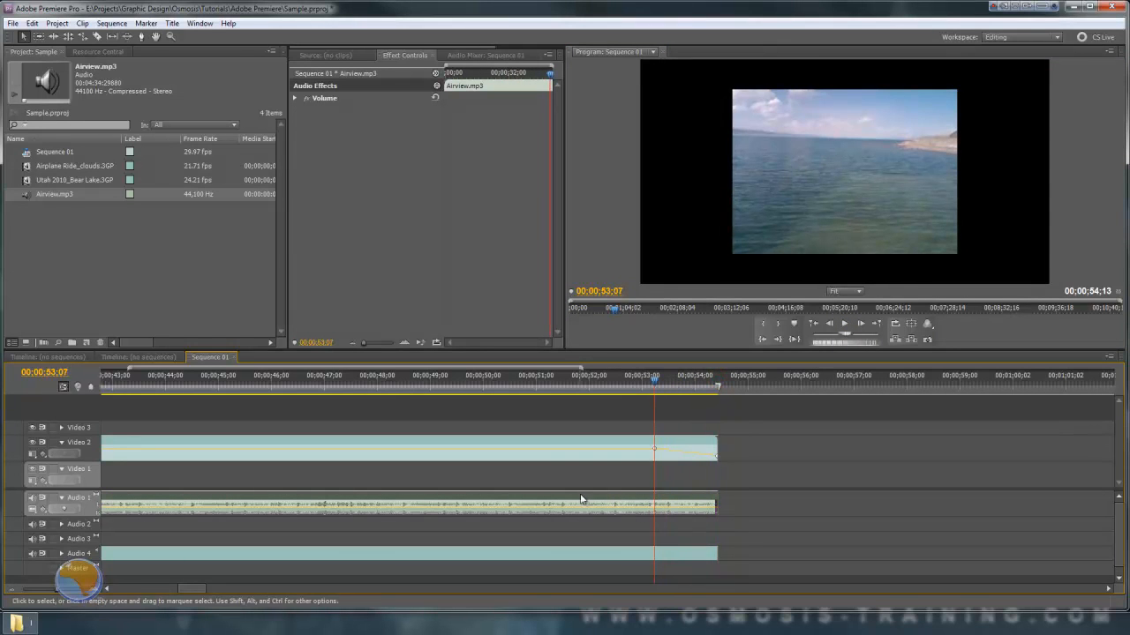
pyautogui.click(64, 510)
pyautogui.moveTo(654, 382); pyautogui.dragTo(717, 381)
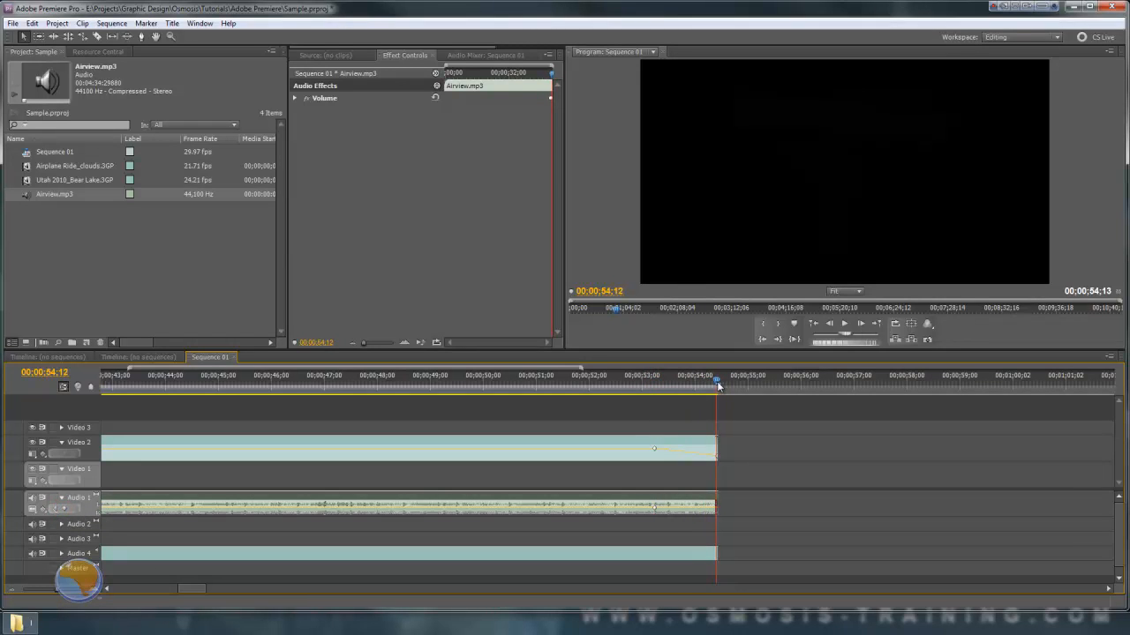
pyautogui.click(64, 510)
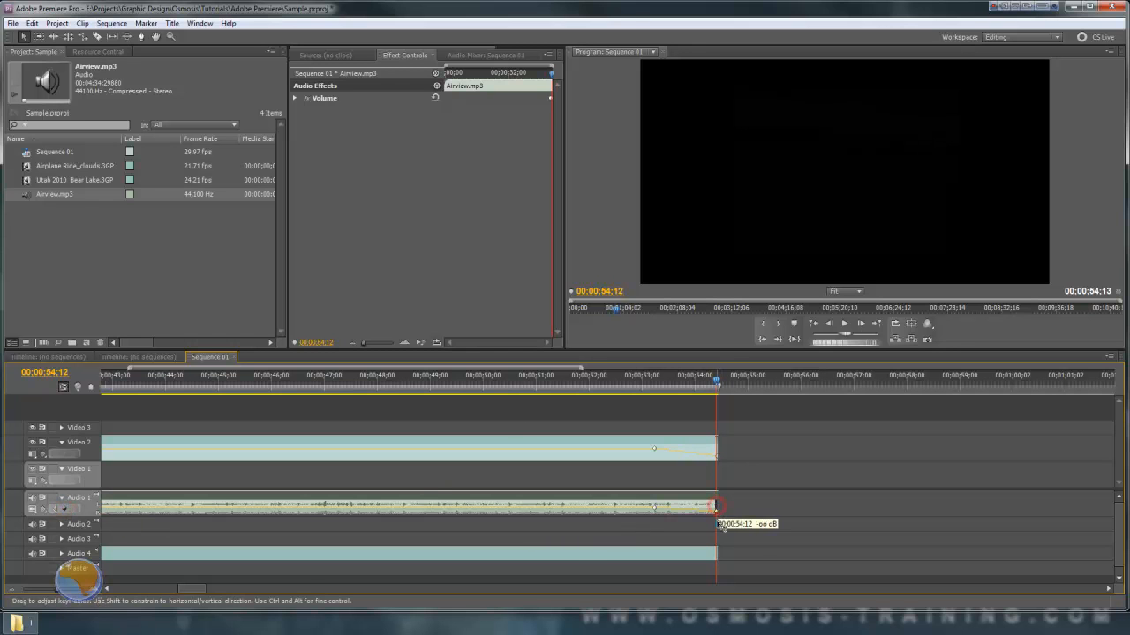
# Play the end of the sequence to check the picture and music fade-outs, and play the first seconds of the sequence
pyautogui.moveTo(716, 386); pyautogui.dragTo(618, 386)
pyautogui.click(854, 323)
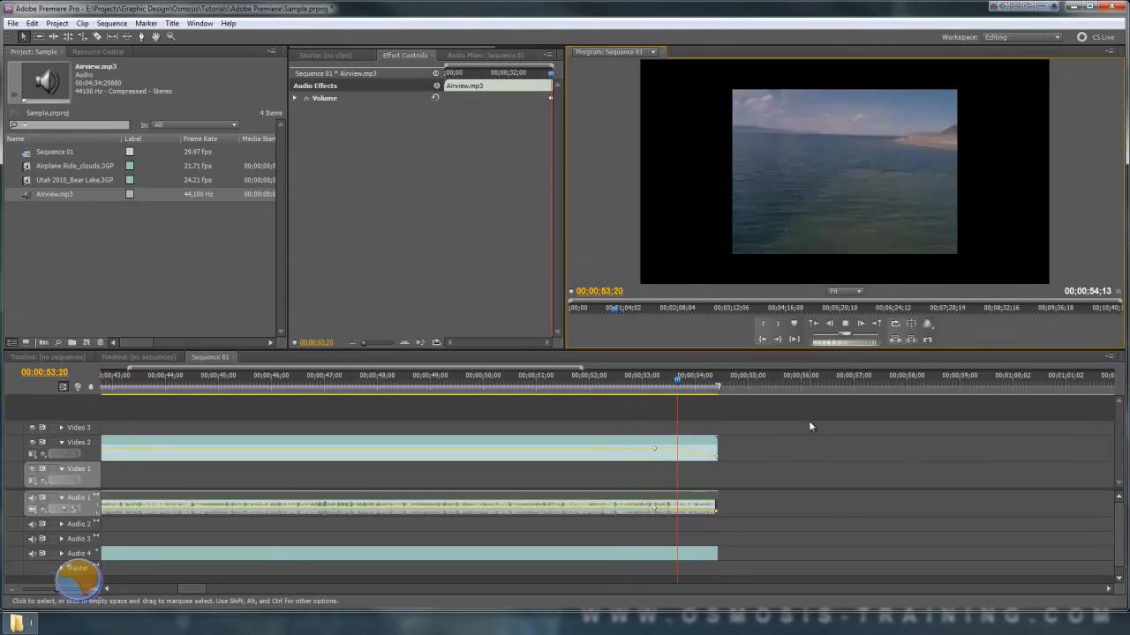
pyautogui.click(848, 324)
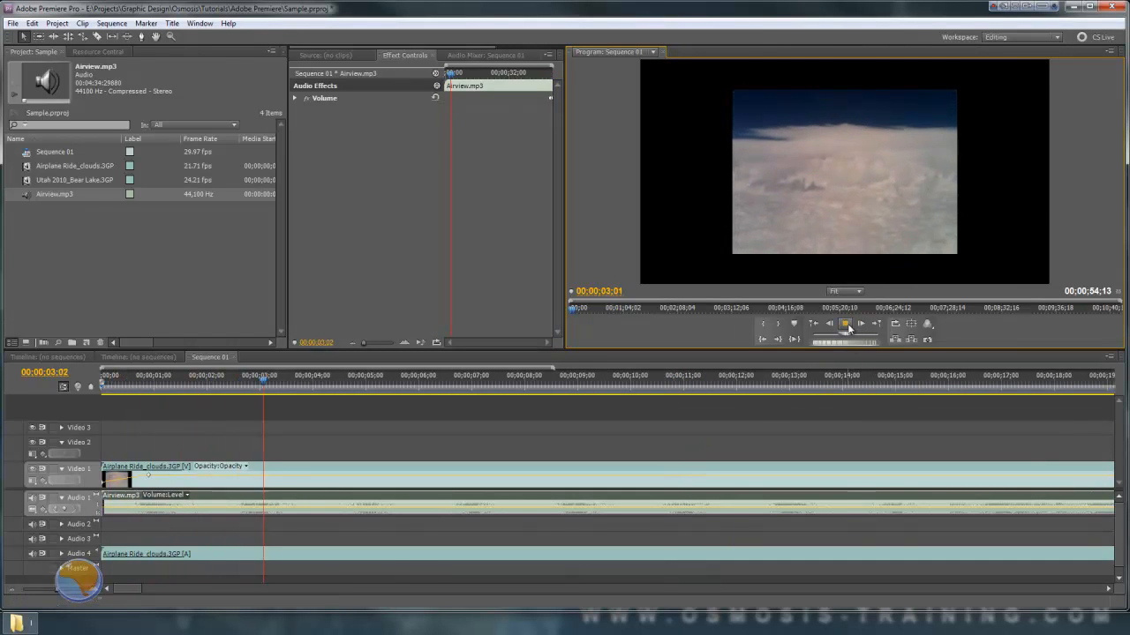
pyautogui.press('space')
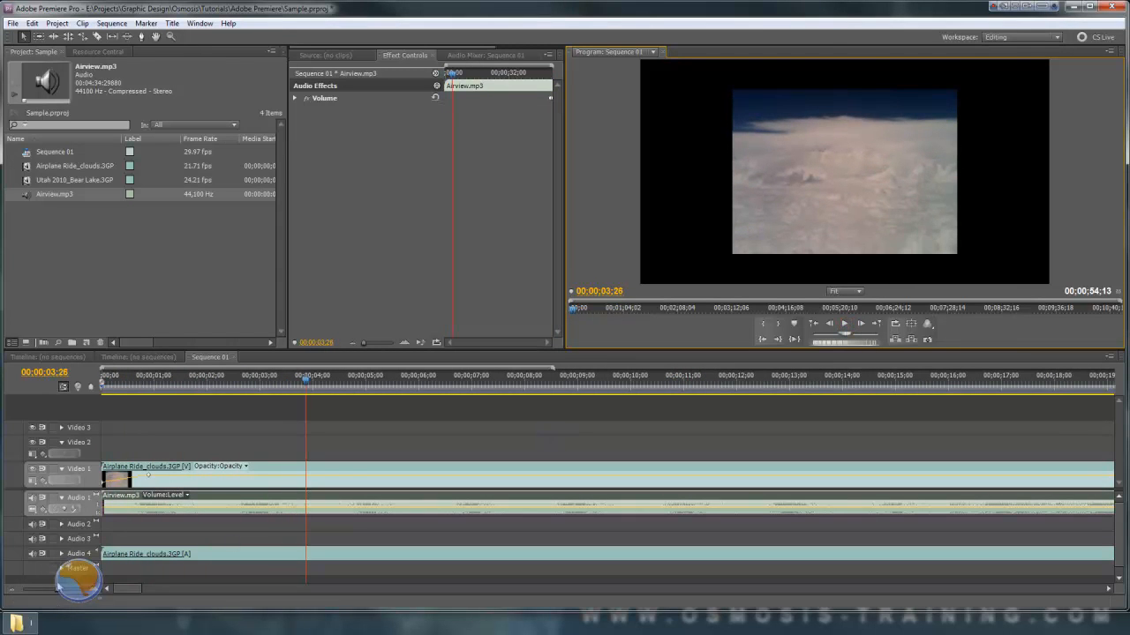
# Open the media export settings for Sequence 01
pyautogui.moveTo(55, 589); pyautogui.dragTo(47, 590)
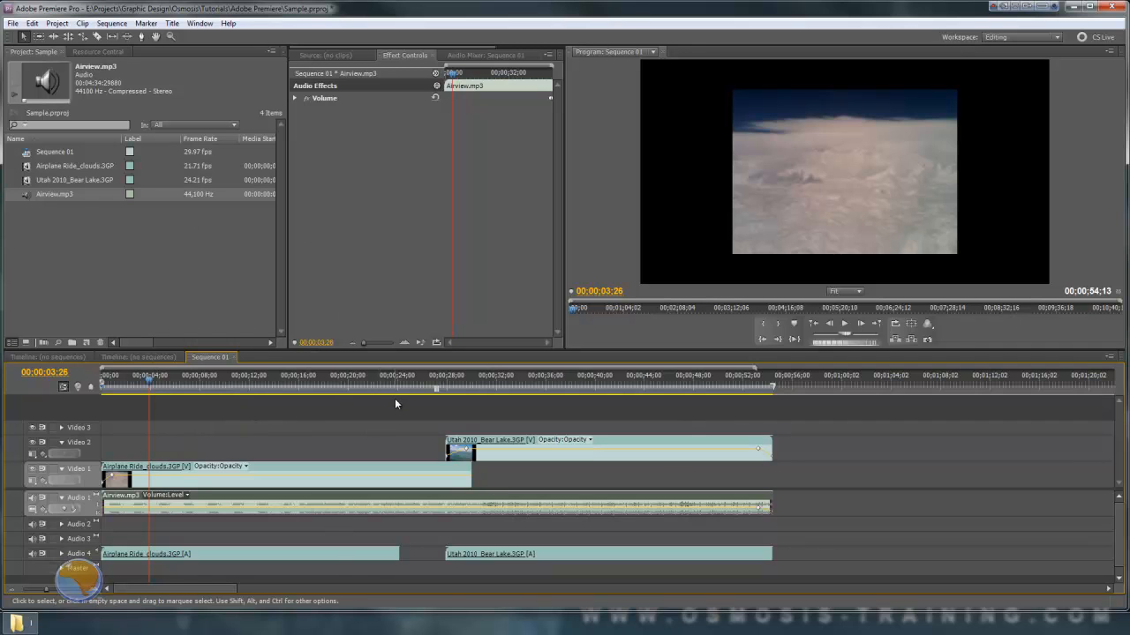
pyautogui.click(14, 24)
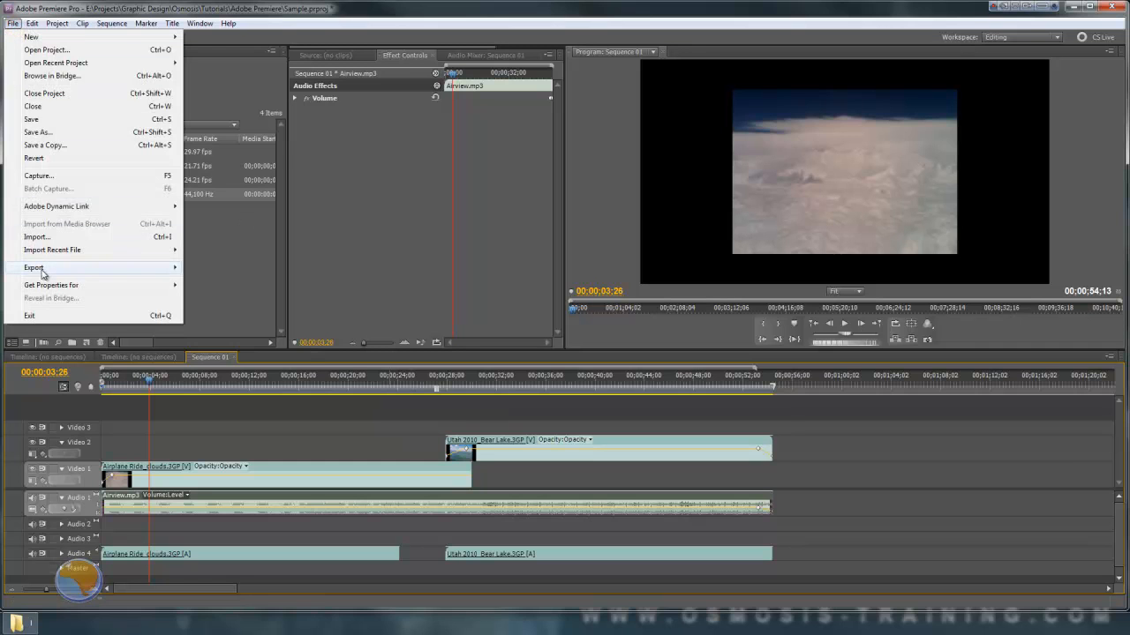
pyautogui.moveTo(72, 273)
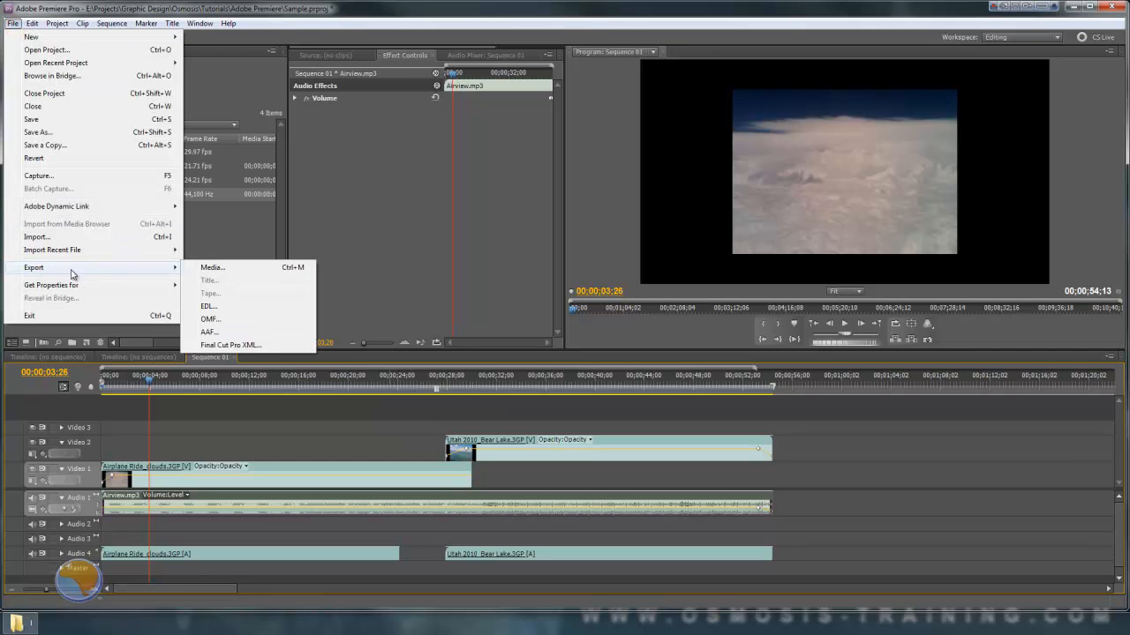
pyautogui.click(210, 268)
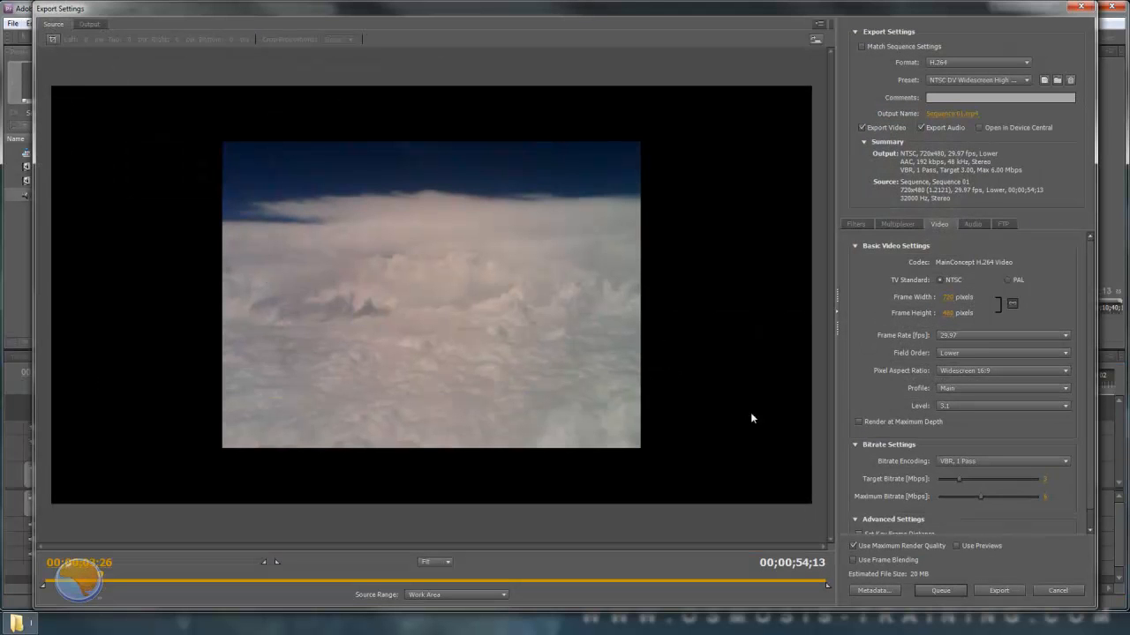
# Review the output file's name and save folder, the H.264 presets and the available export formats, leaving the settings as they are
pyautogui.click(952, 115)
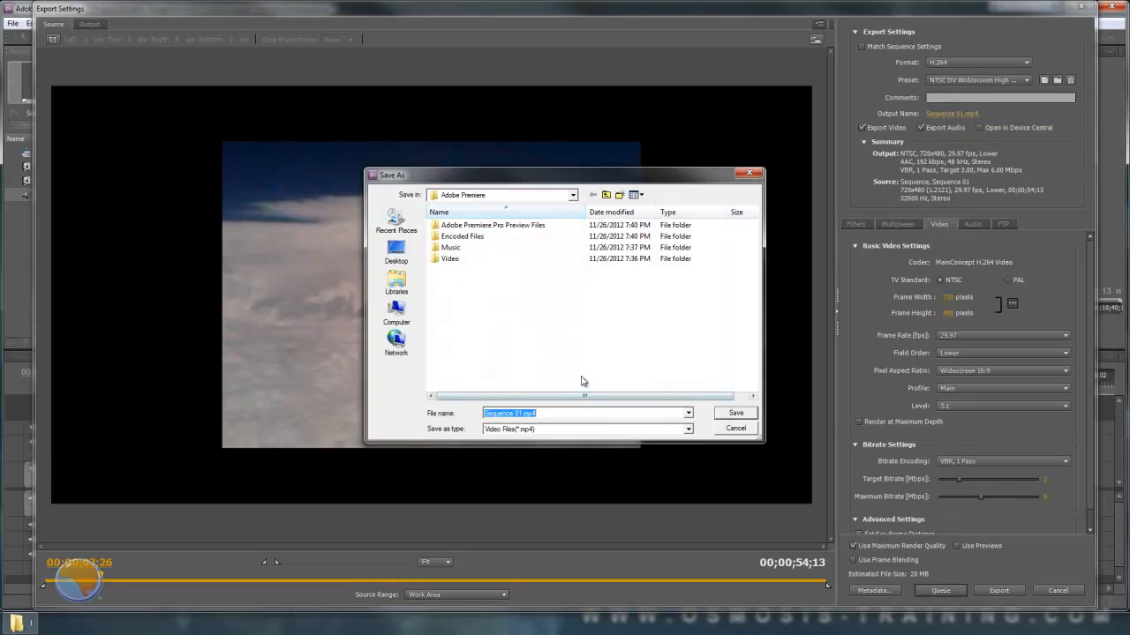
pyautogui.click(730, 429)
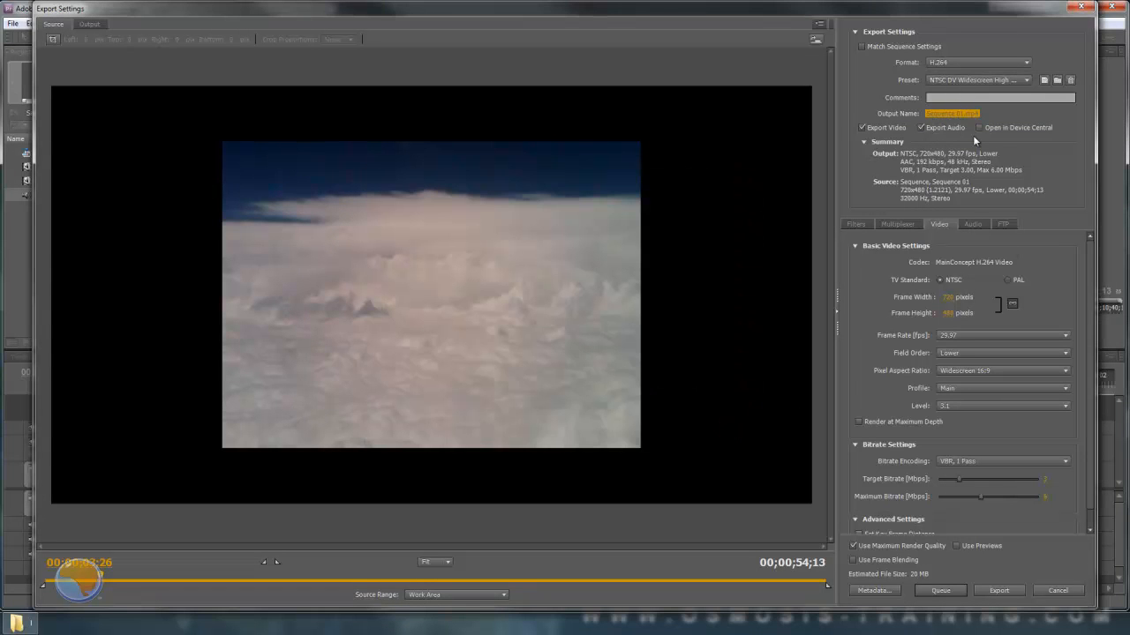
pyautogui.click(1027, 81)
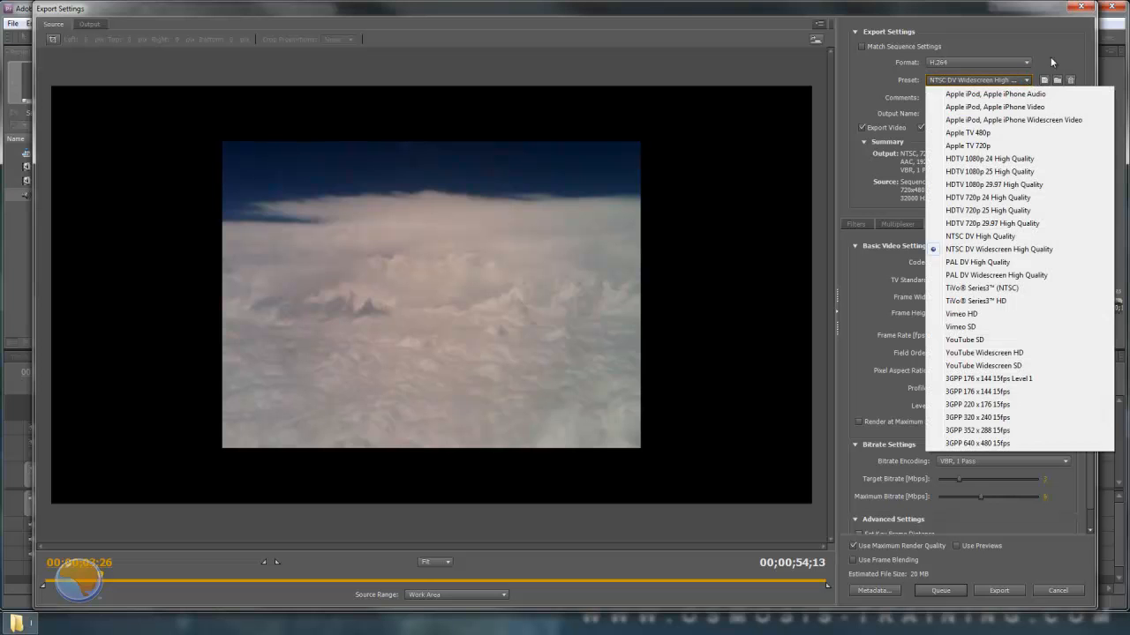
pyautogui.click(1048, 63)
pyautogui.click(1031, 63)
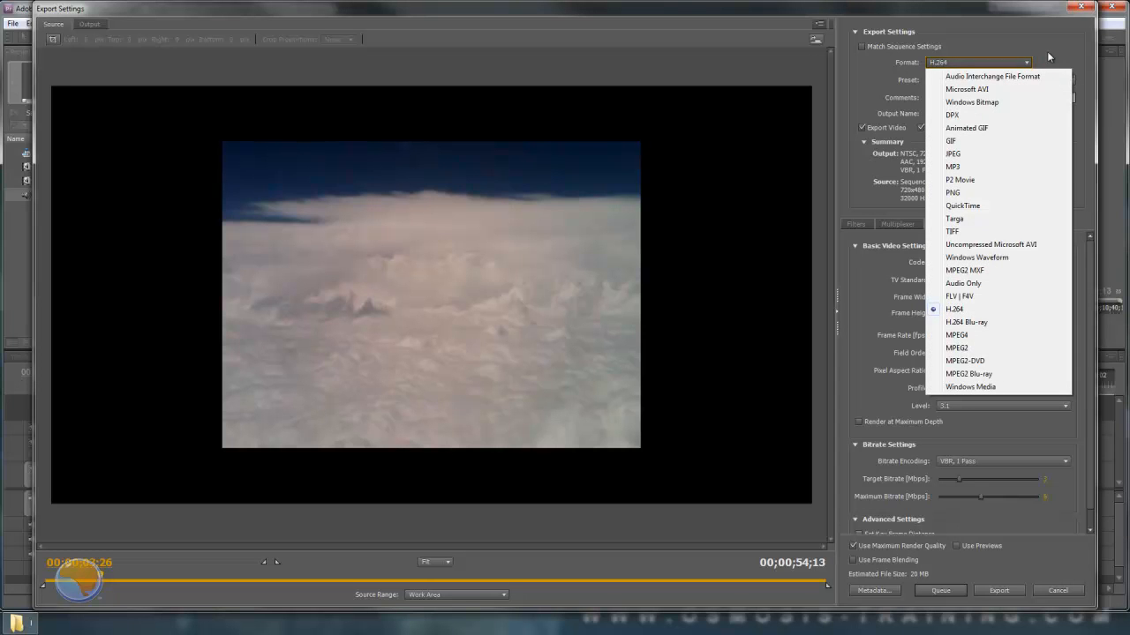
pyautogui.click(1049, 57)
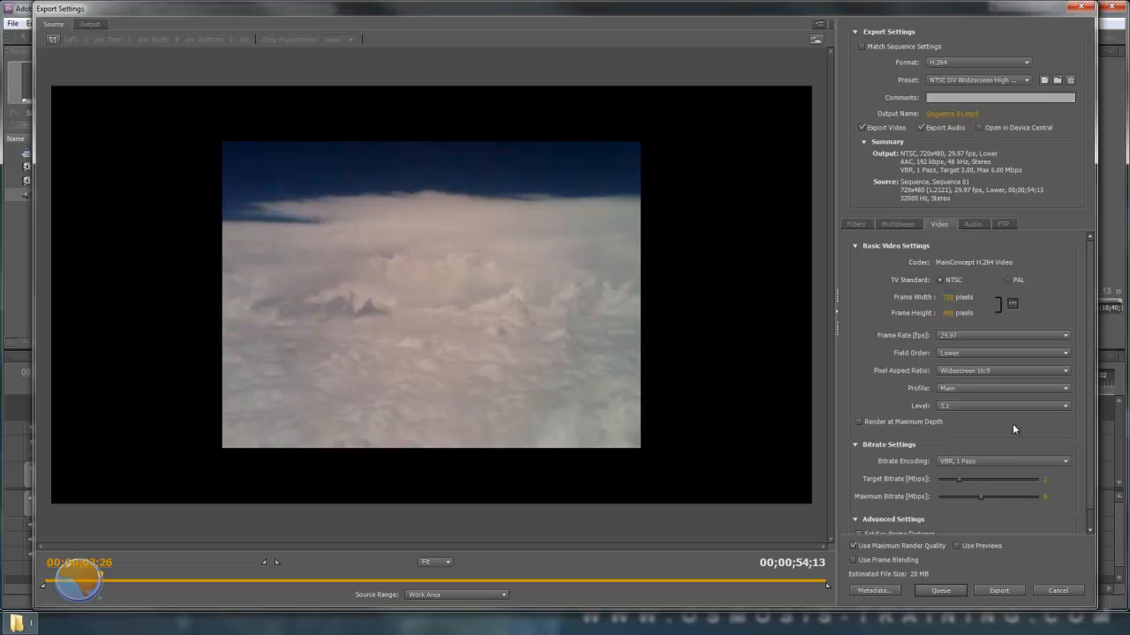
# Check the audio and video export settings, and export the sequence as Sequence 01.mp4 in H.264 format with the NTSC DV Widescreen High Quality preset
pyautogui.moveTo(1087, 378)
pyautogui.mouseDown()
pyautogui.moveTo(1087, 429)
pyautogui.moveTo(1085, 362)
pyautogui.mouseUp()
pyautogui.click(975, 226)
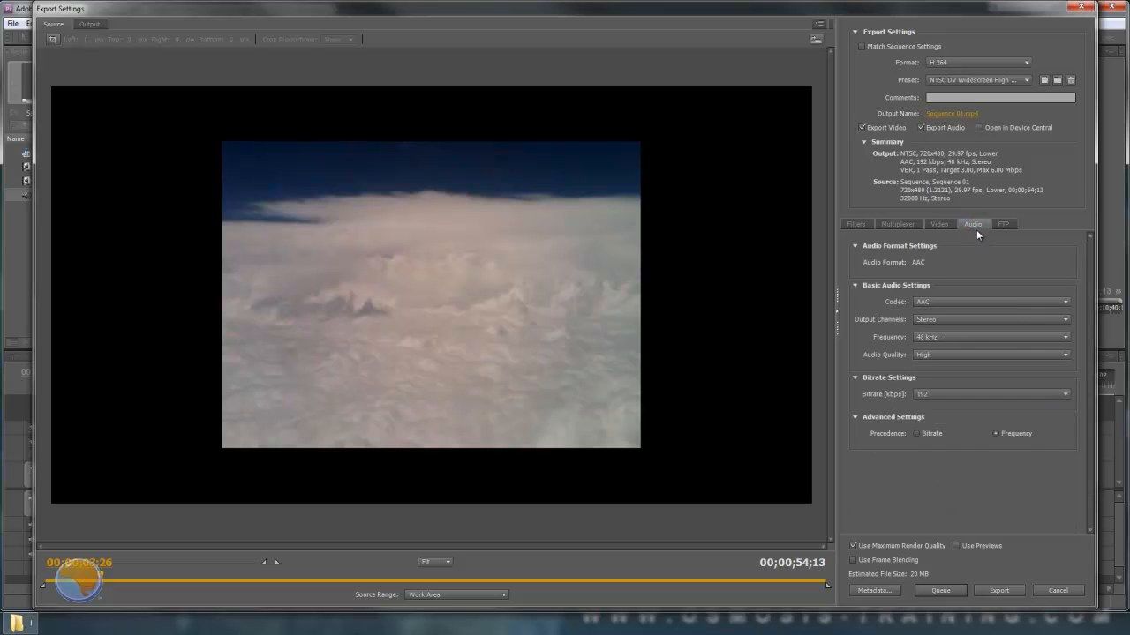
pyautogui.click(937, 225)
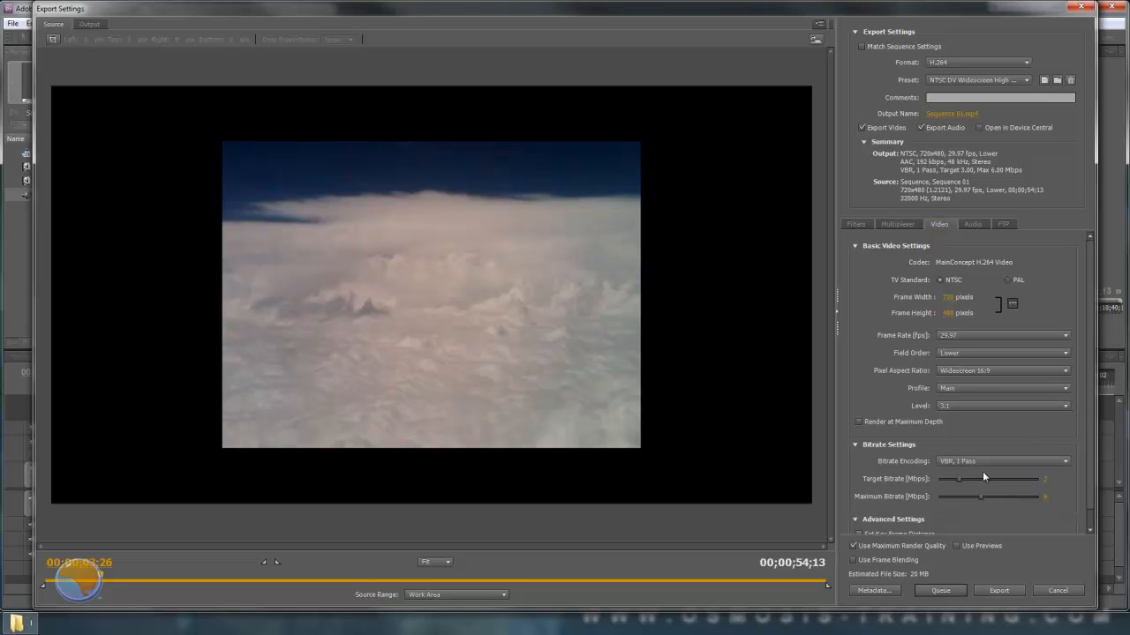
pyautogui.click(1003, 590)
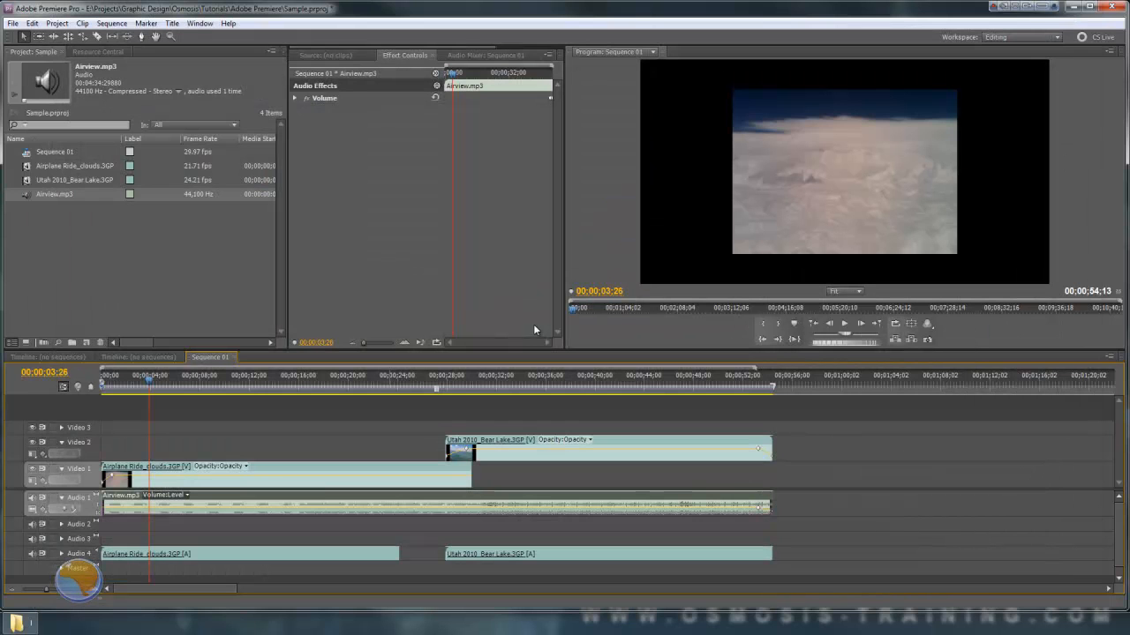
# Open the exported Sequence 01.mp4 from the Adobe Premiere folder, watch it in an enlarged player, and return to Premiere
pyautogui.moveTo(0, 50); pyautogui.dragTo(708, 50)
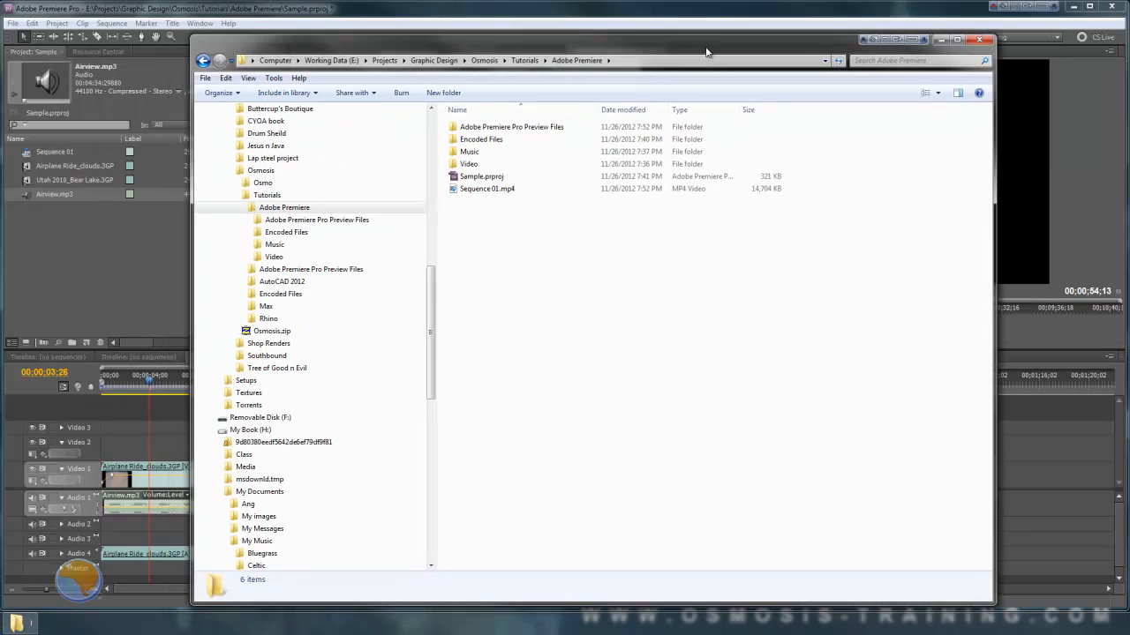
pyautogui.click(464, 190)
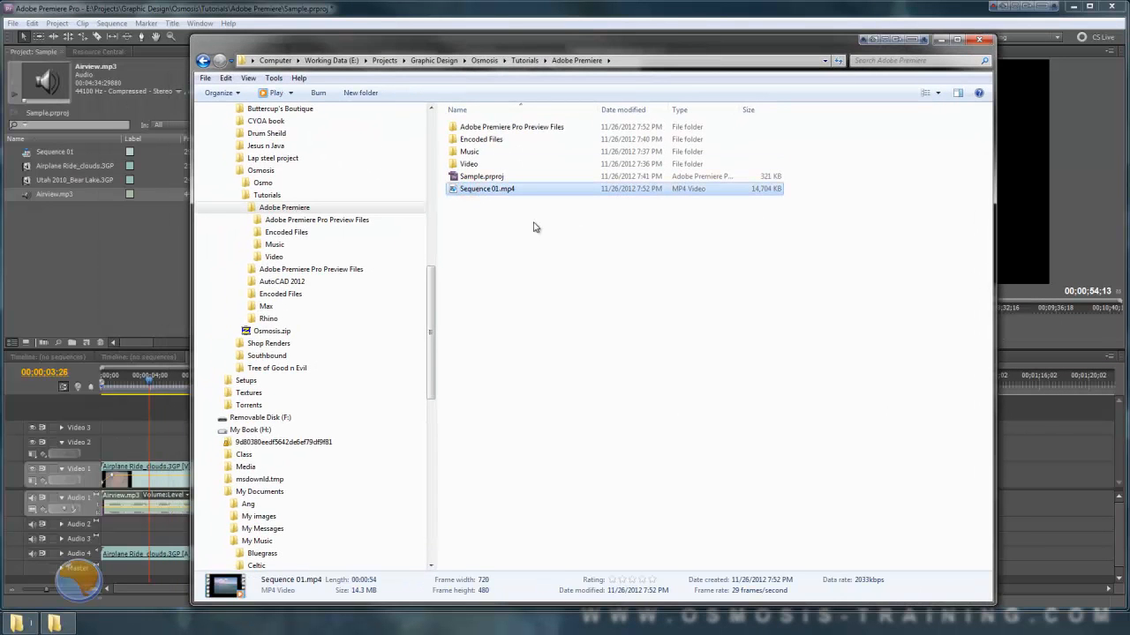
pyautogui.doubleClick(472, 189)
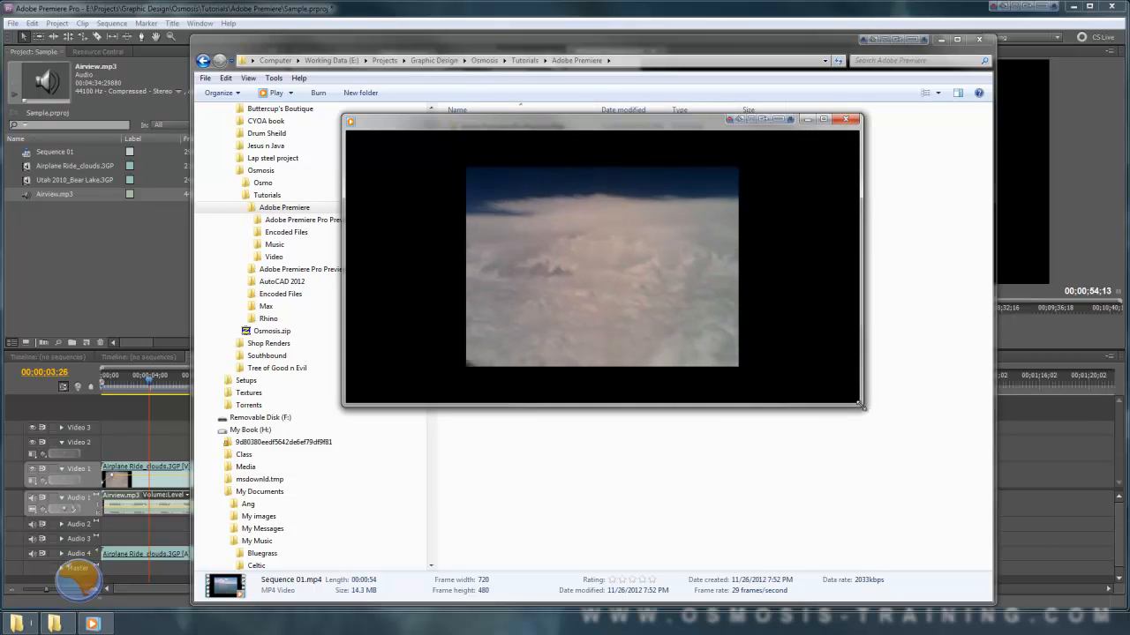
pyautogui.moveTo(861, 406); pyautogui.dragTo(864, 505)
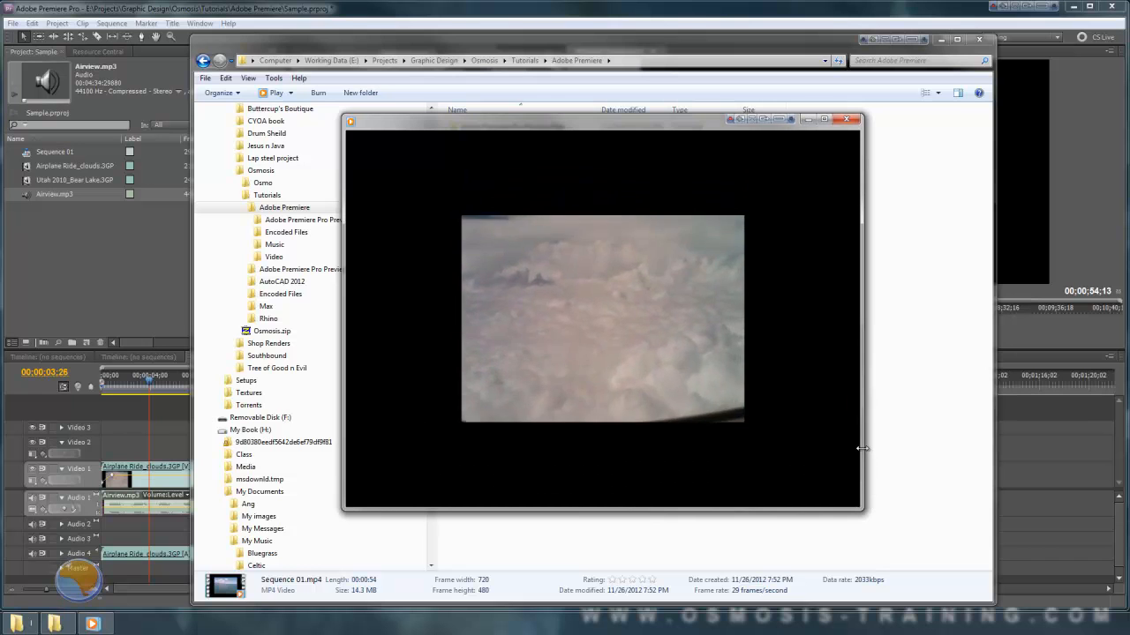
pyautogui.moveTo(853, 447)
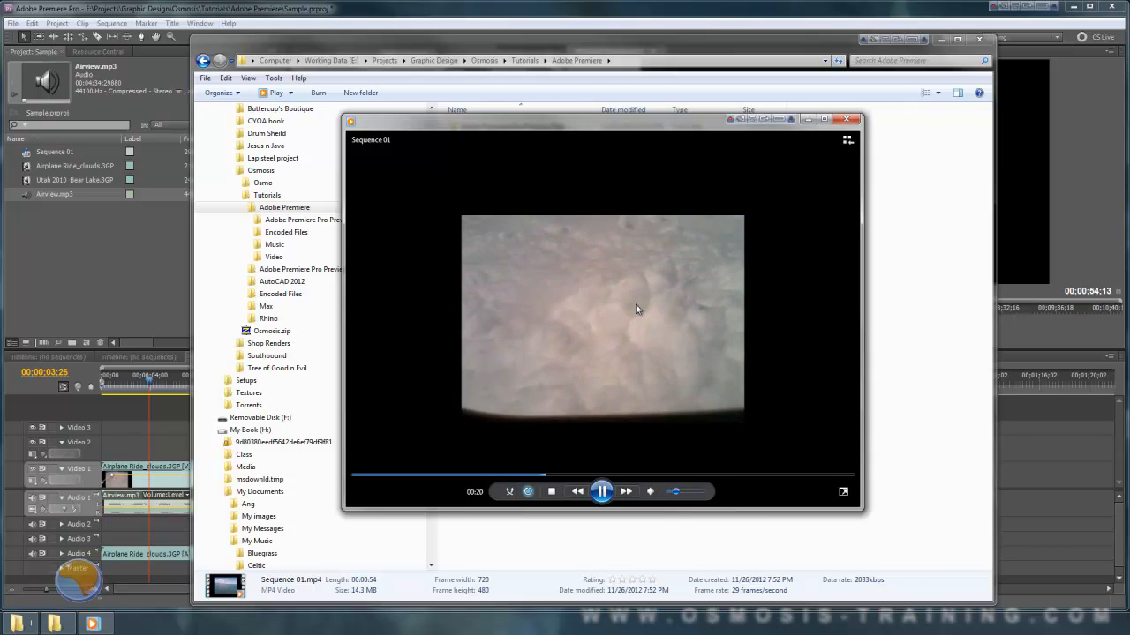
pyautogui.click(601, 493)
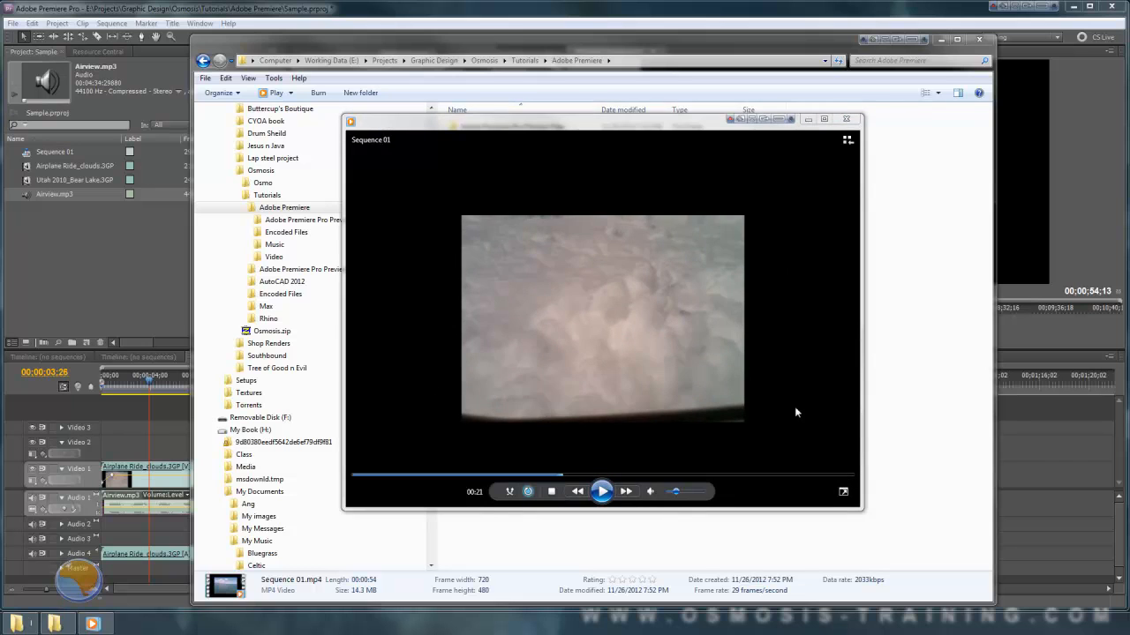
pyautogui.click(845, 118)
pyautogui.click(940, 39)
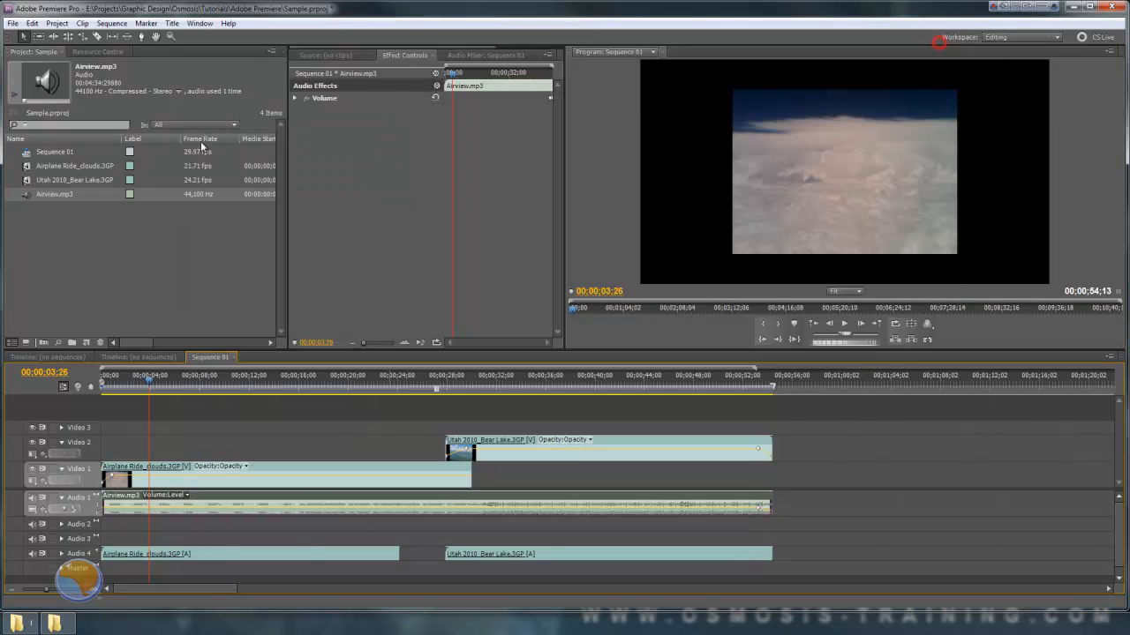
# Examine the file properties of the Airplane Ride_clouds.3GP source clip, and minimize the Premiere window
pyautogui.doubleClick(56, 169)
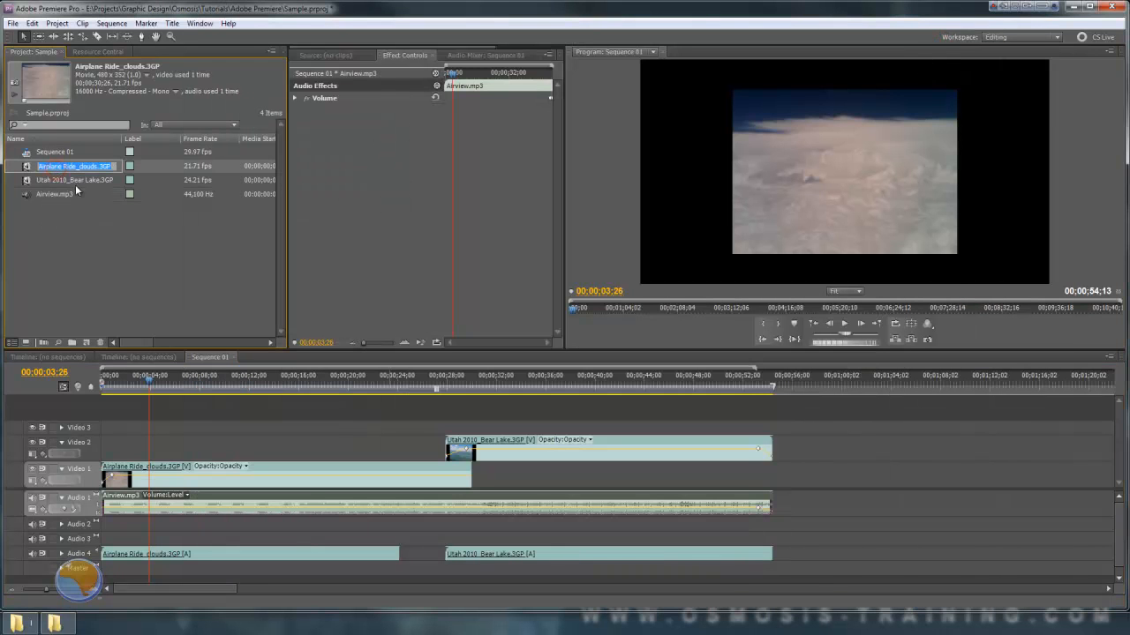
pyautogui.rightClick(31, 170)
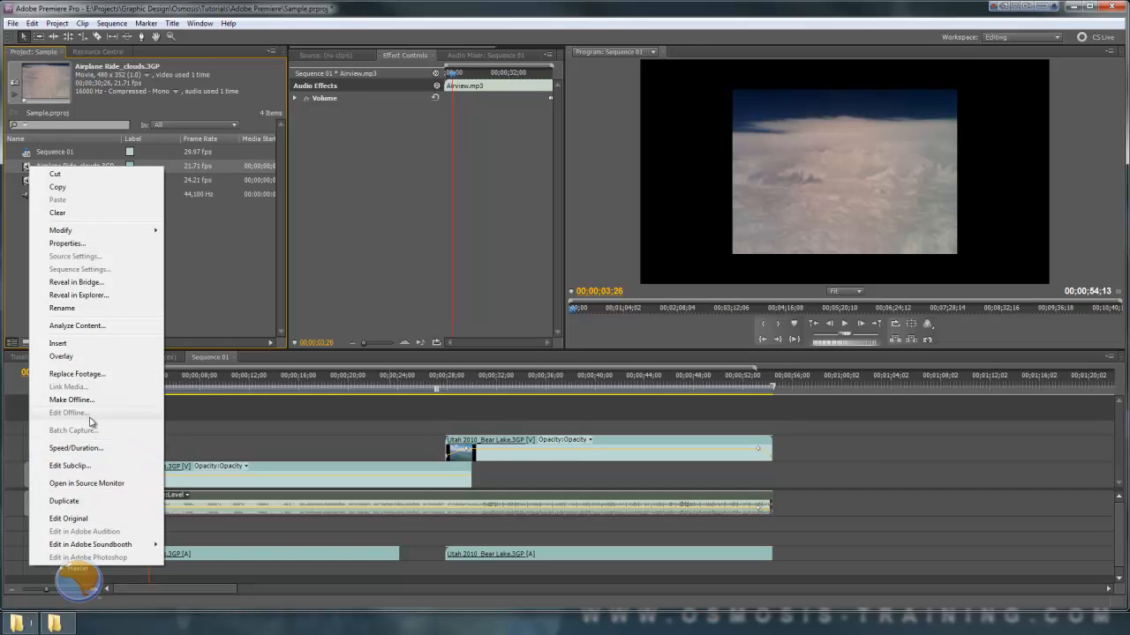
pyautogui.click(77, 244)
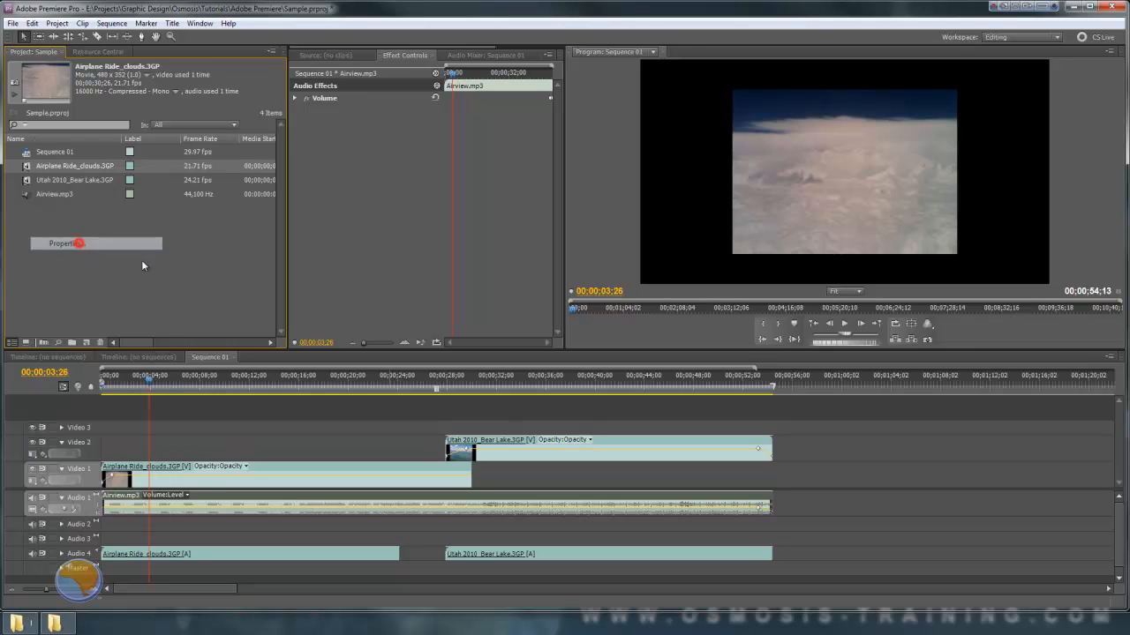
pyautogui.moveTo(263, 70); pyautogui.dragTo(375, 59)
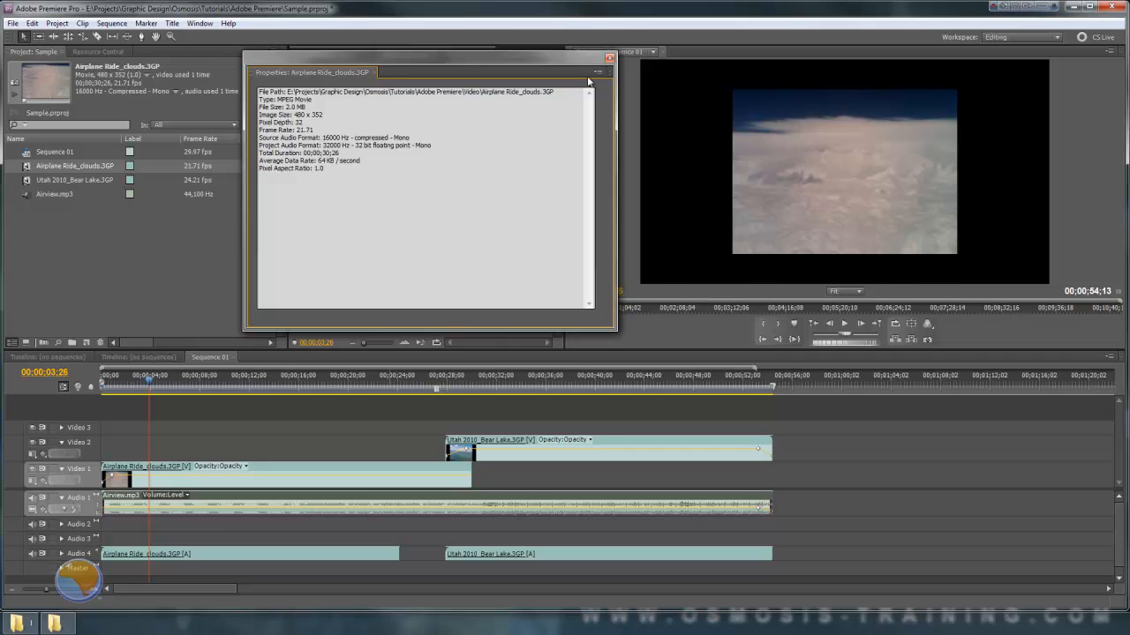
pyautogui.click(609, 57)
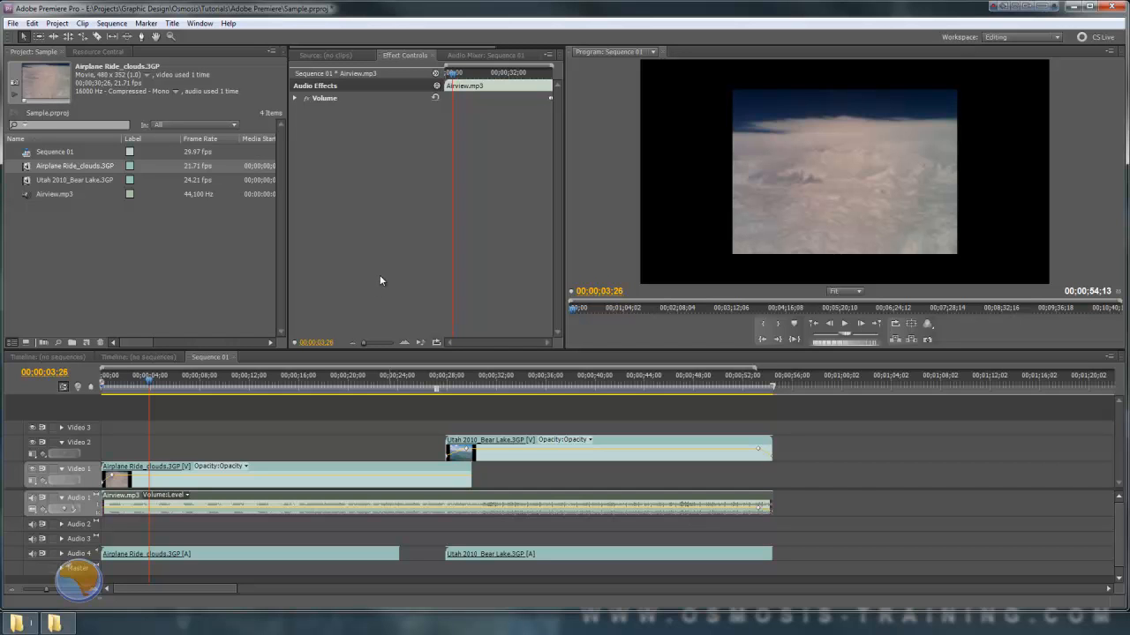
pyautogui.click(1074, 7)
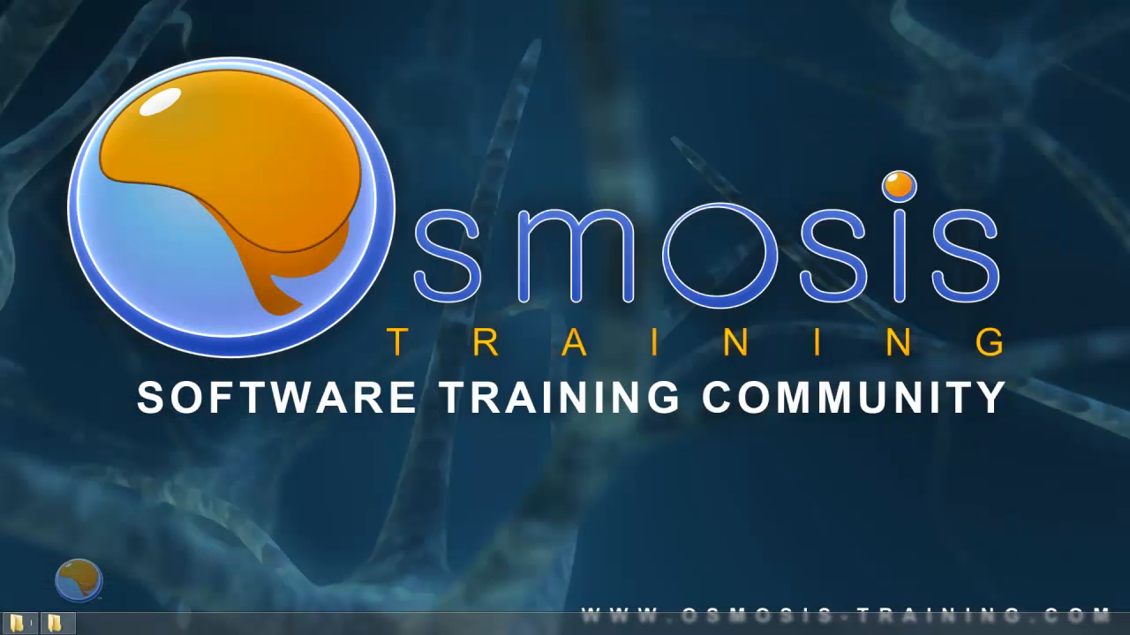